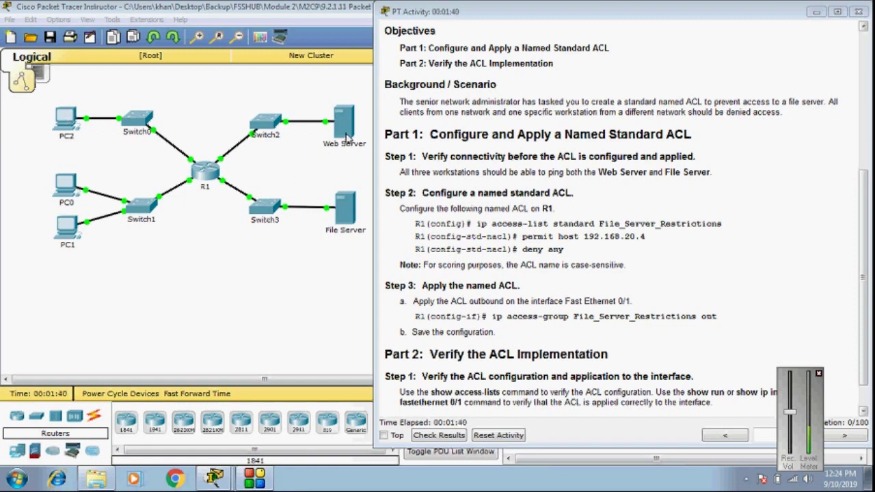
Check the IP addresses of both servers and ping the Web Server at 192.168.100.100 from PC2's command prompt
click(321, 176)
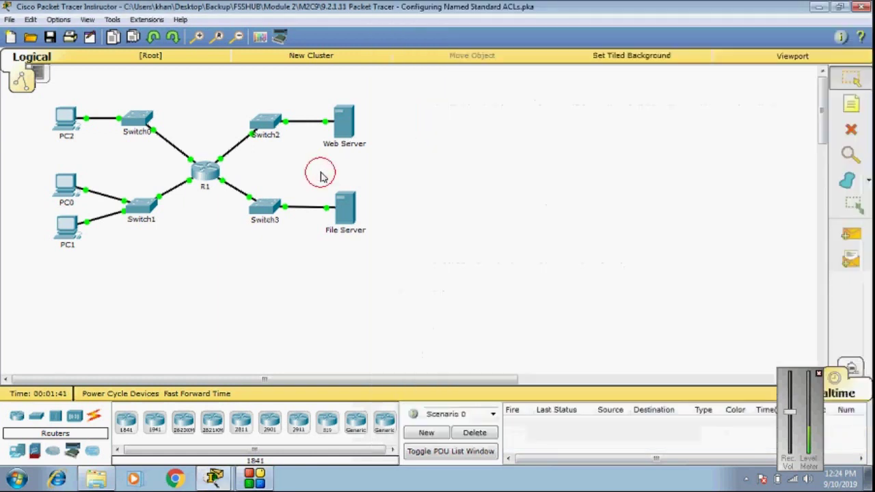
mouse_move(351, 125)
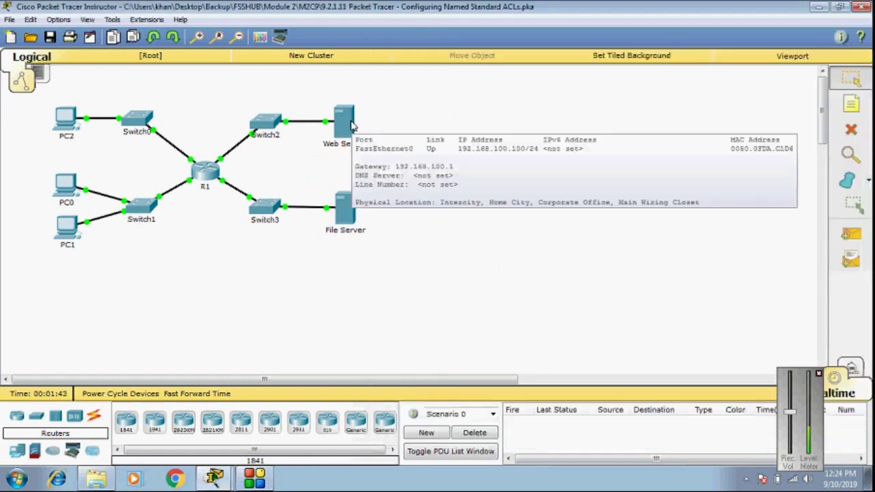
mouse_move(345, 220)
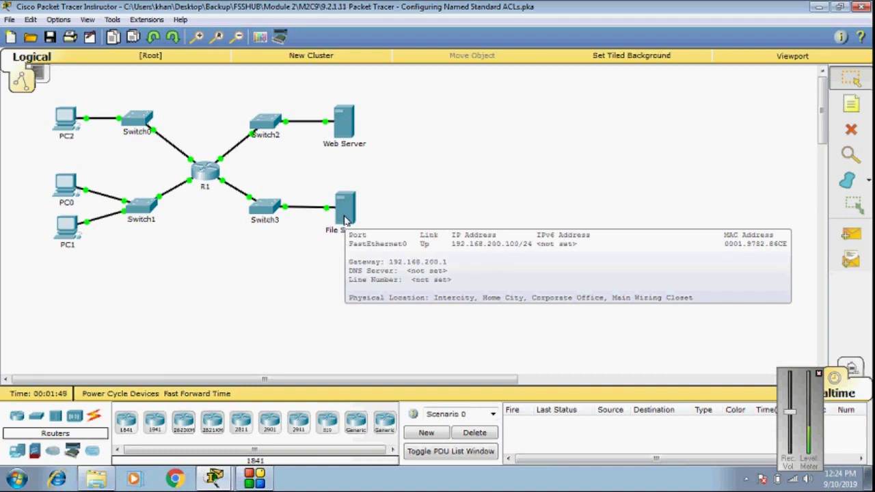
click(75, 129)
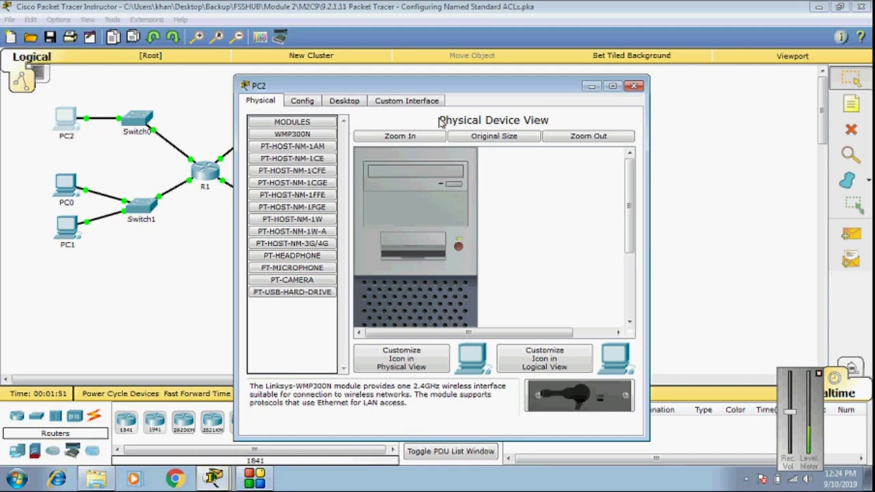
drag(379, 90, 516, 48)
click(478, 59)
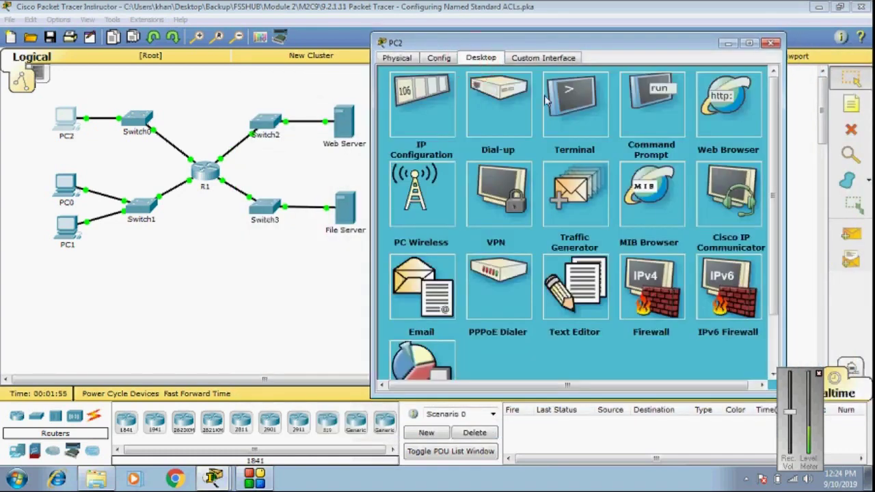
click(649, 120)
text(ping 192)
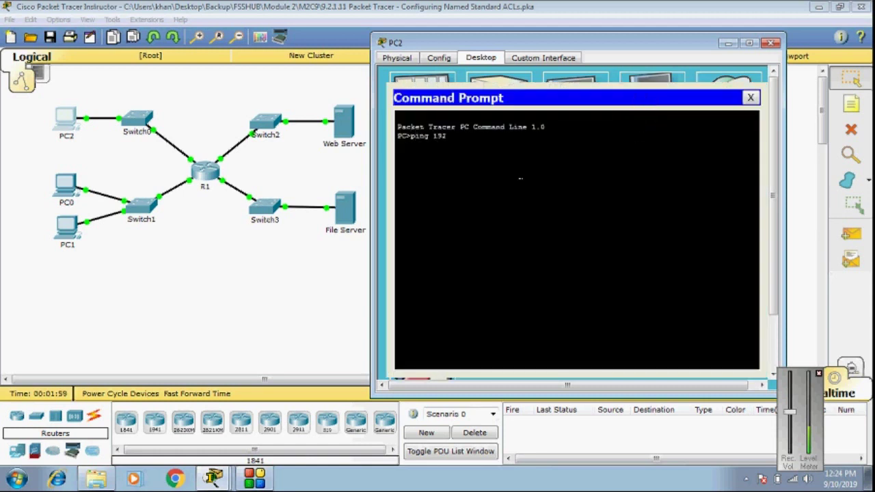
text(.168.100.100)
key(Return)
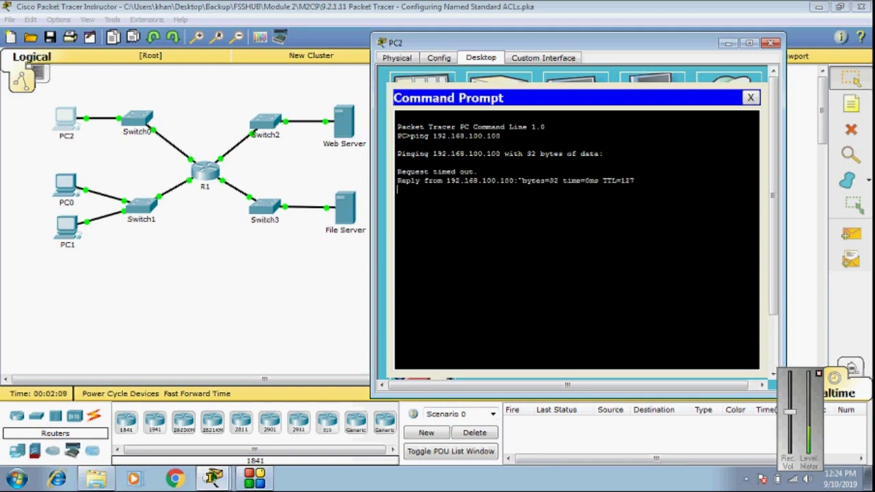
Ping the File Server at 192.168.200.100 from PC2, and close PC2's window
key(Up)
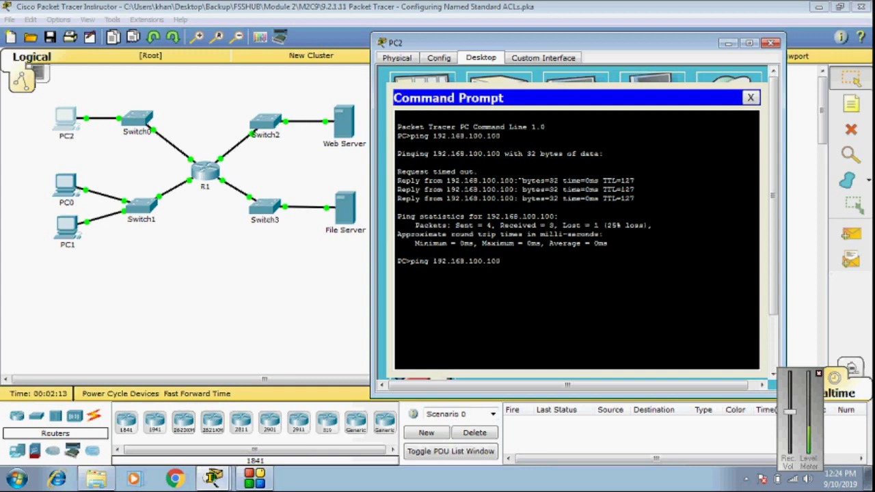
key(Left)
key(Left)
key(Left)
key(Left)
key(Left)
key(Left)
key(BackSpace)
text(2)
key(Return)
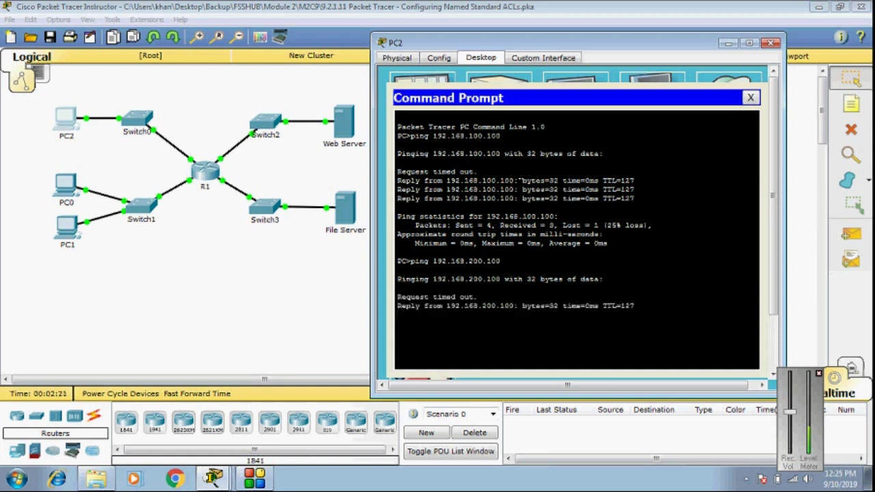
click(750, 98)
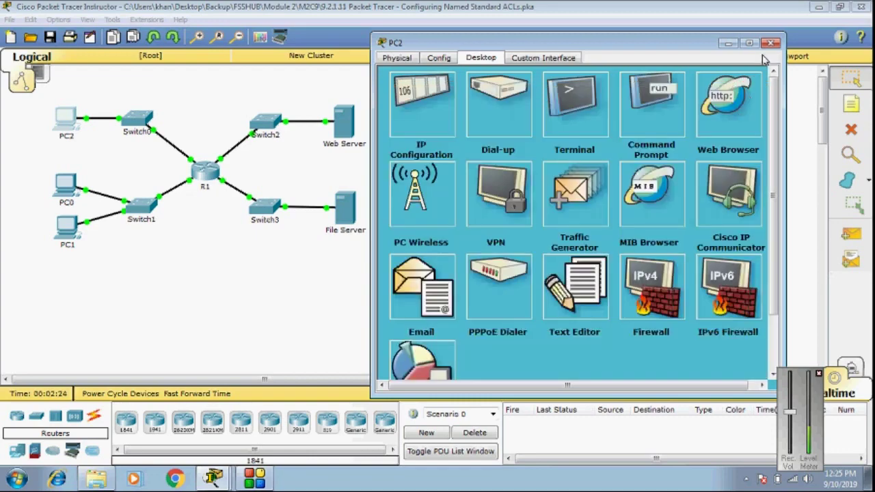
click(769, 45)
Open PC0's command prompt and ping the Web Server at 192.168.100.100
click(67, 185)
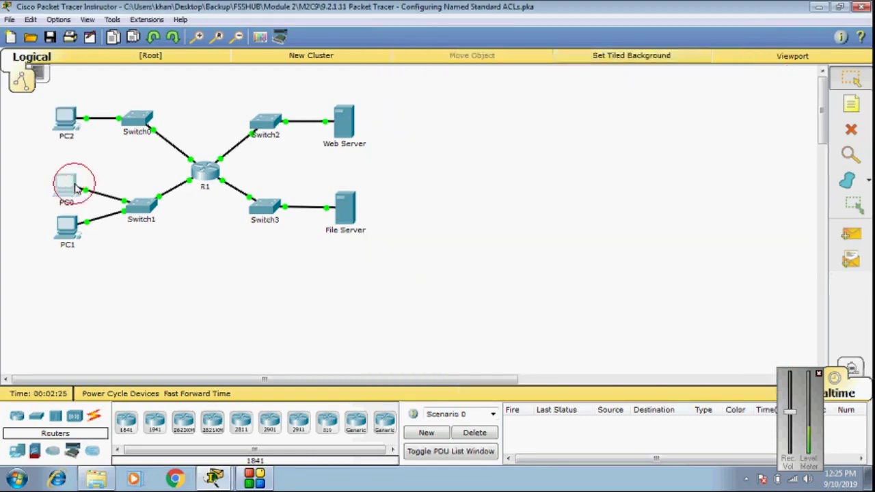
drag(378, 89, 514, 40)
click(524, 53)
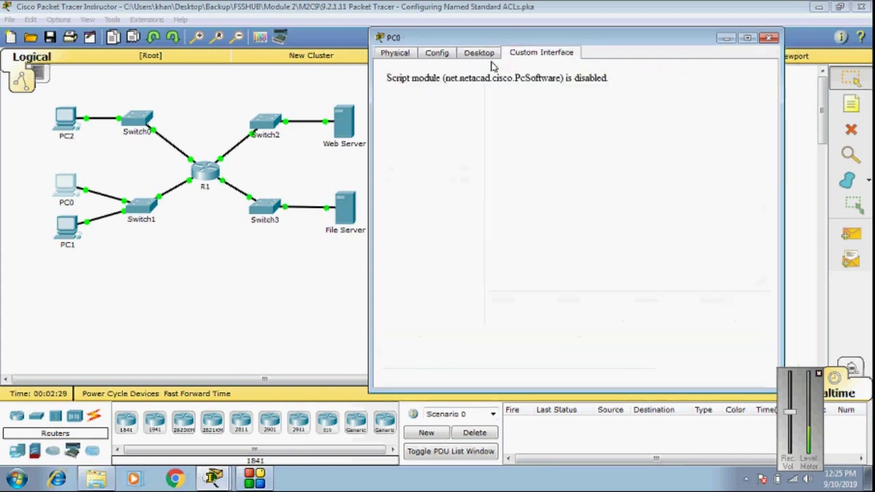
click(476, 56)
click(625, 97)
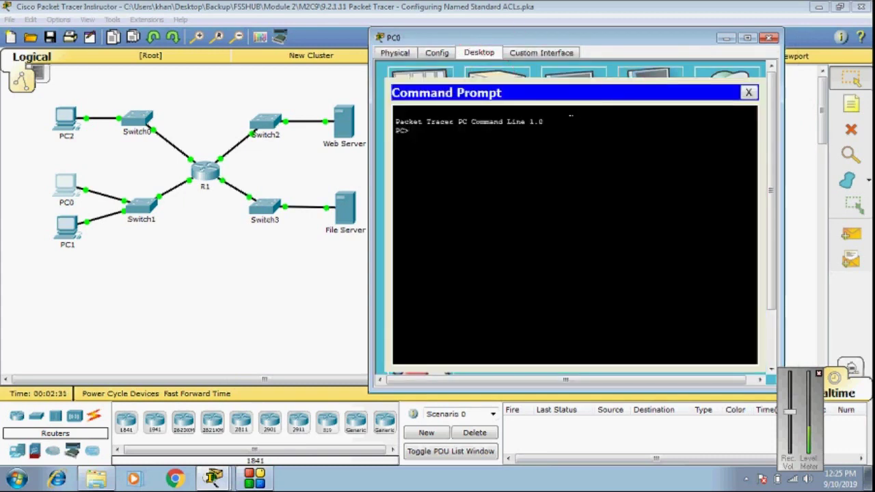
text(ping 192.168.100.100)
key(Return)
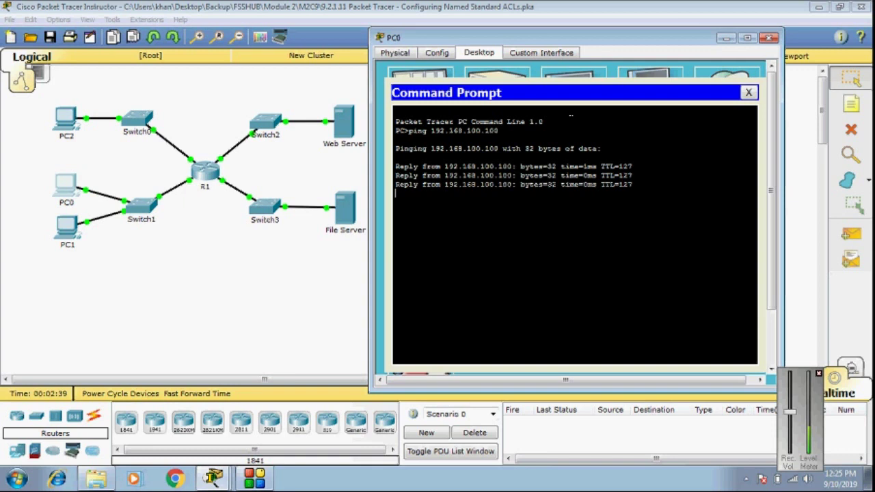
Ping the File Server at 192.168.200.100 from PC0, and close PC0's window
key(Up)
key(Left)
key(Left)
key(Left)
key(BackSpace)
text(2)
key(Return)
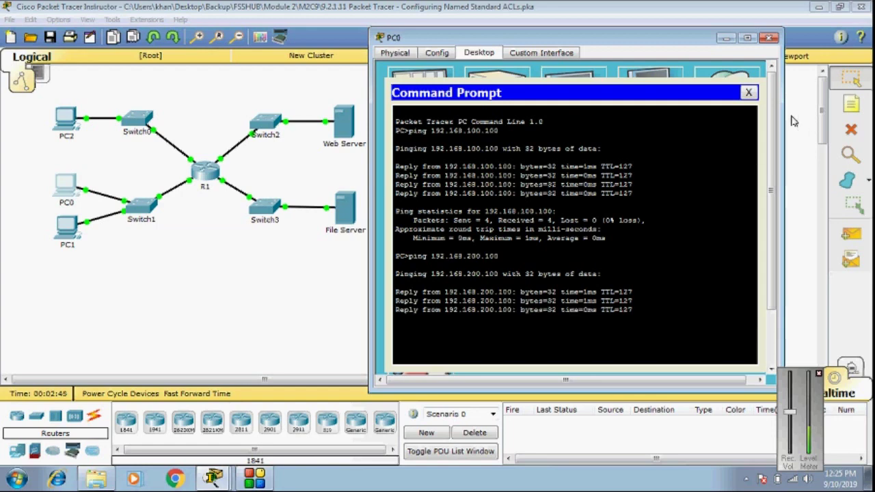
click(749, 93)
click(770, 38)
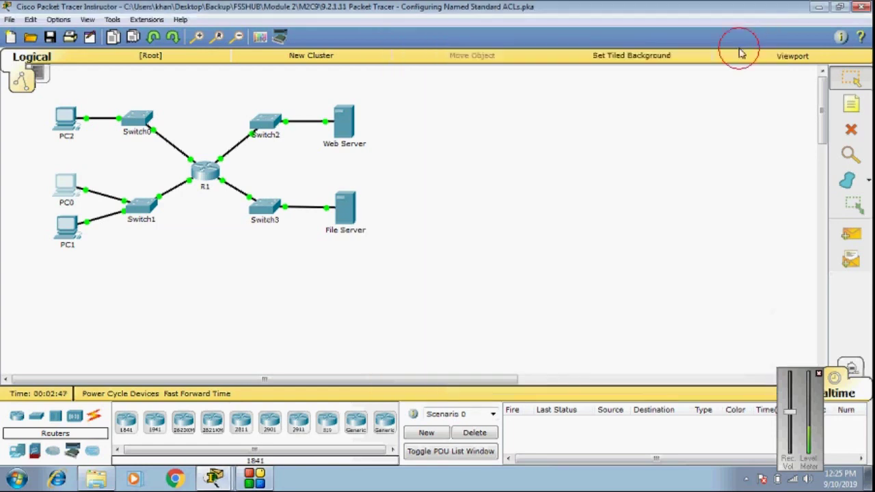
Open PC1's command prompt, ping the Web Server at 192.168.100.100, and interrupt the ping before it completes
click(66, 228)
drag(418, 83, 579, 34)
click(504, 50)
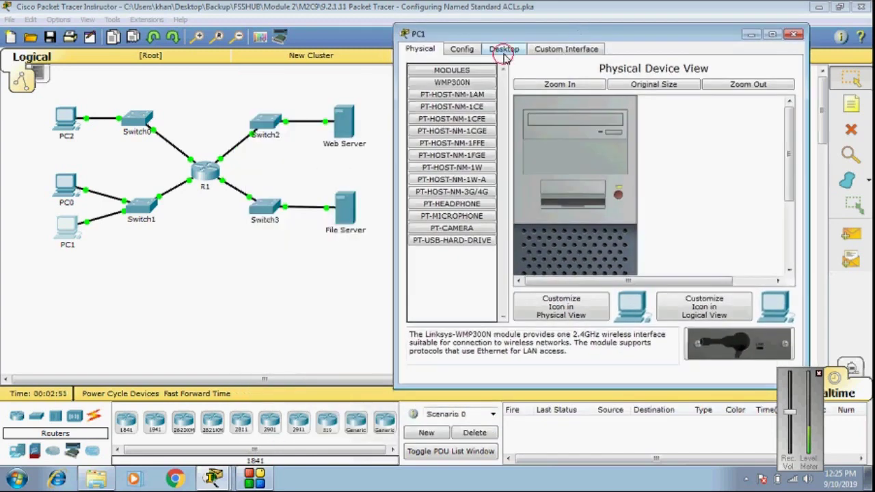
click(675, 85)
text(ping 192.168.100.100)
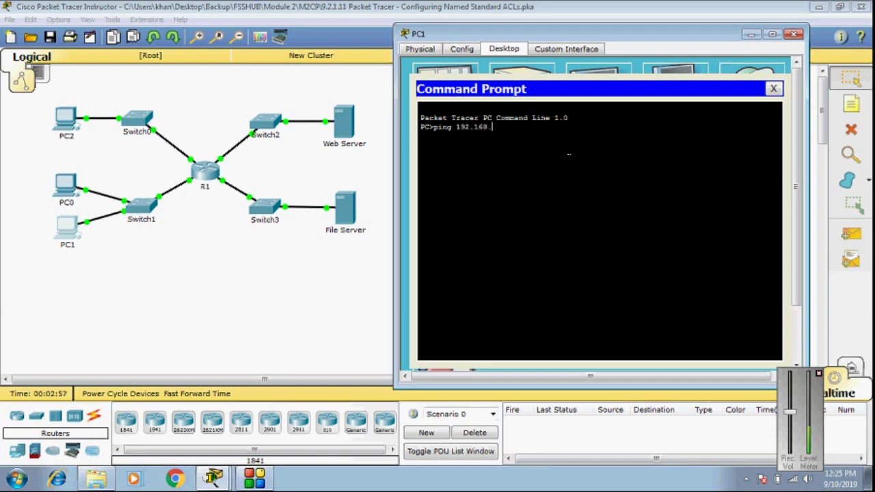
key(Return)
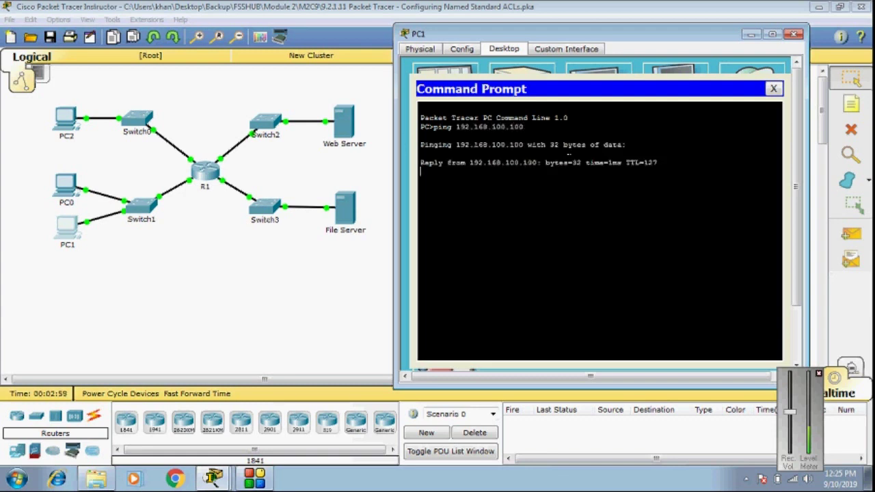
key(ctrl+c)
Ping the File Server at 192.168.200.100 from PC1, and close PC1's window
key(Up)
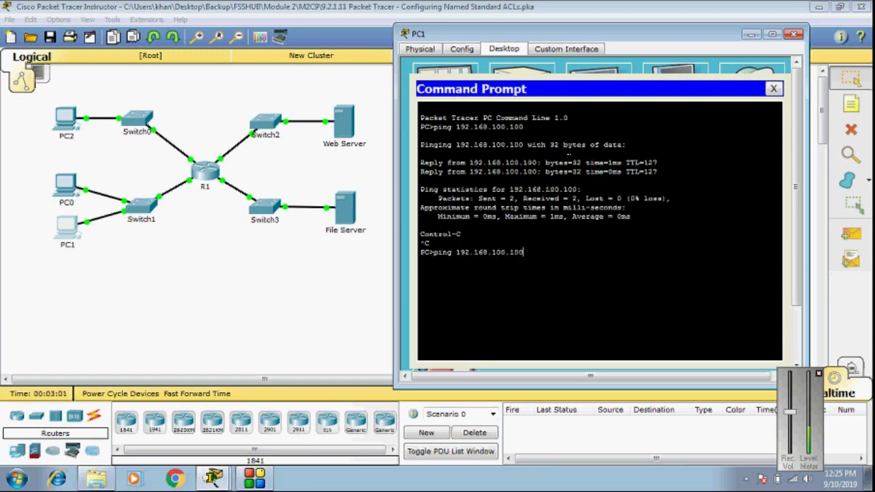
key(Left)
key(Left)
key(Left)
key(Left)
key(Left)
key(BackSpace)
text(2)
key(Return)
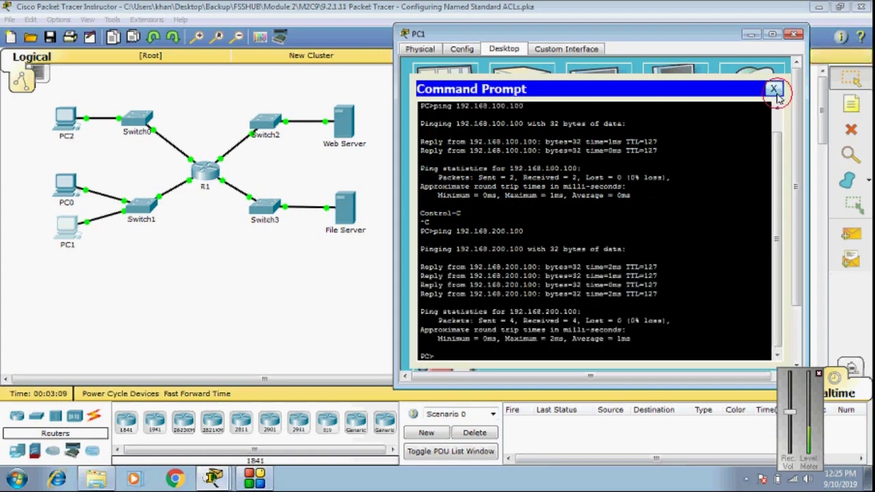
click(775, 90)
click(793, 33)
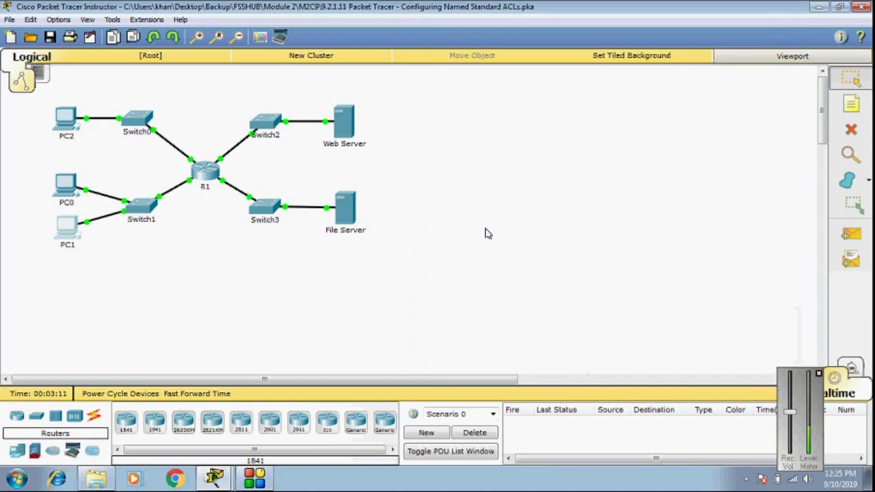
Review the activity's Step 2 commands for the named standard ACL on R1 and the workstations and File Server network it concerns
click(211, 478)
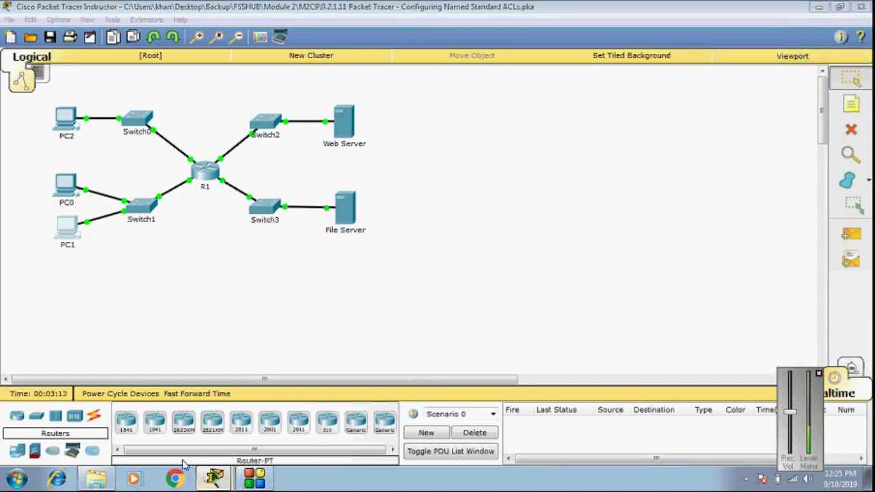
click(159, 431)
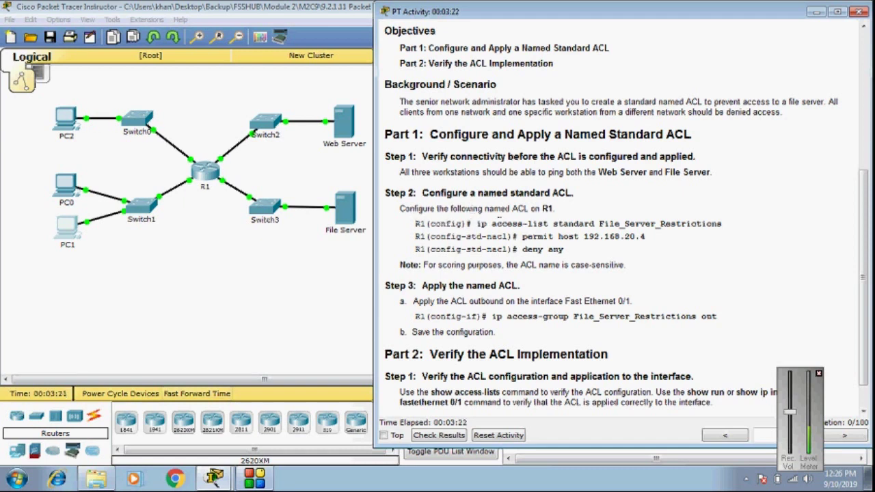
drag(528, 209, 555, 212)
drag(413, 224, 598, 256)
click(583, 237)
drag(585, 236, 652, 238)
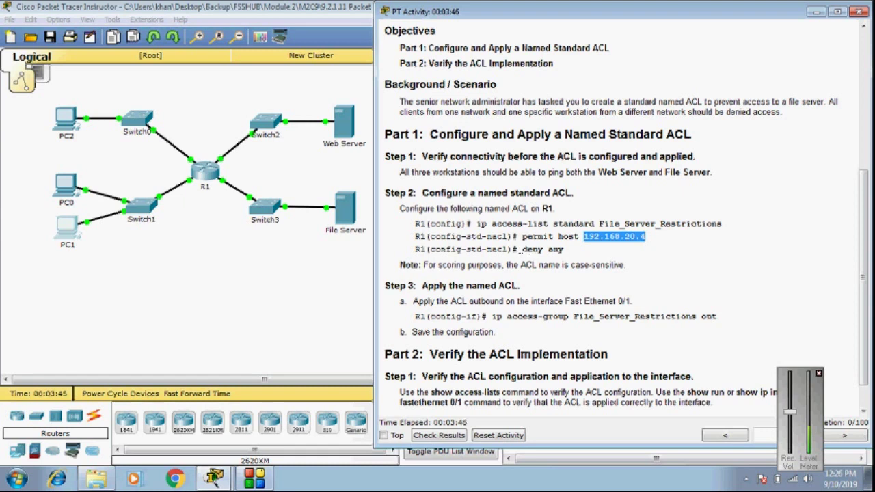
drag(523, 251, 565, 251)
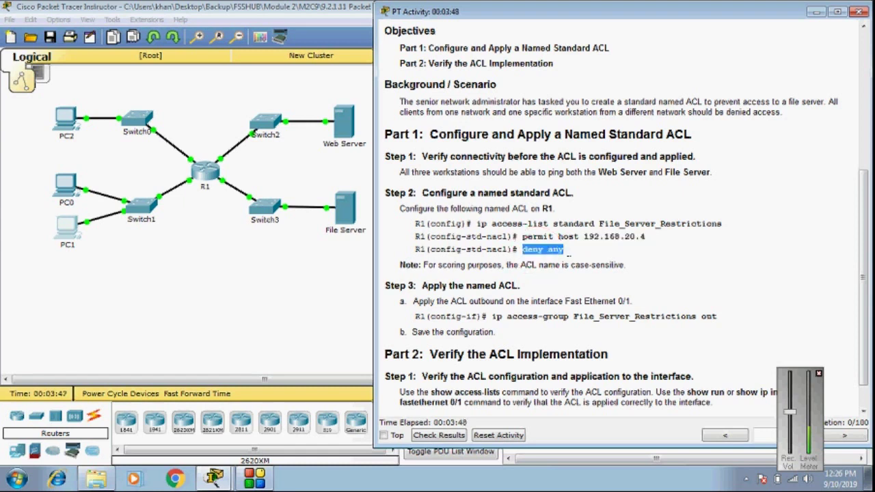
click(569, 254)
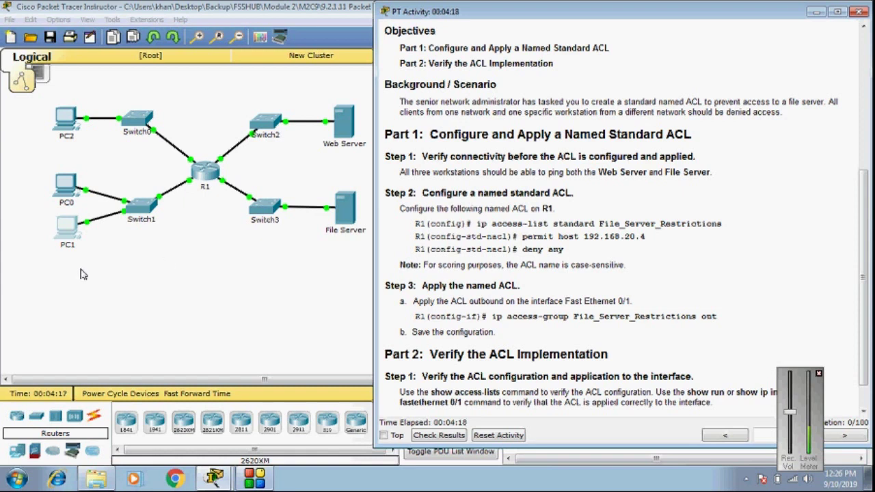
drag(48, 273, 85, 215)
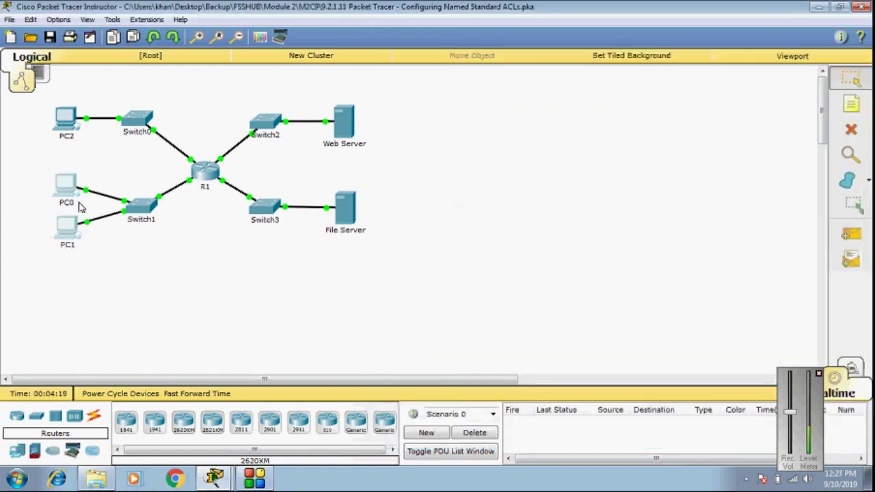
drag(27, 111, 381, 221)
click(209, 274)
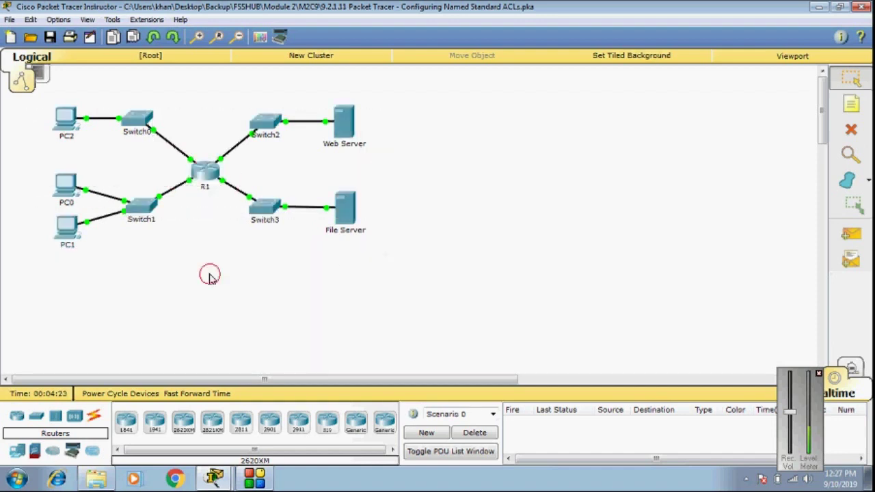
drag(286, 265, 379, 236)
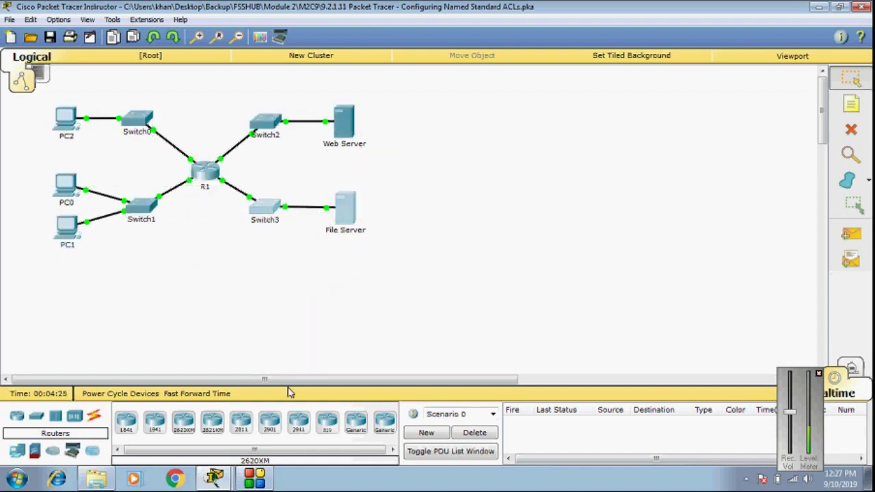
Open router R1's command line interface and enter privileged EXEC mode with enable
click(208, 170)
drag(383, 86, 532, 46)
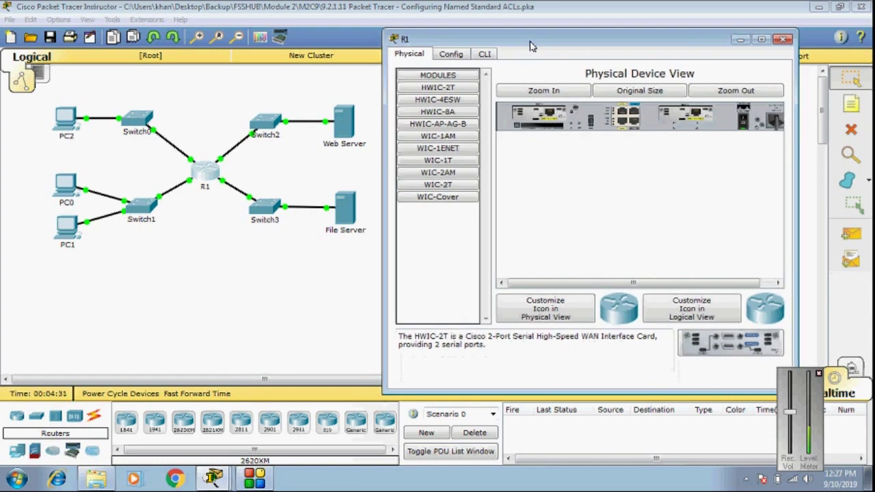
click(483, 55)
key(Return)
key(Return)
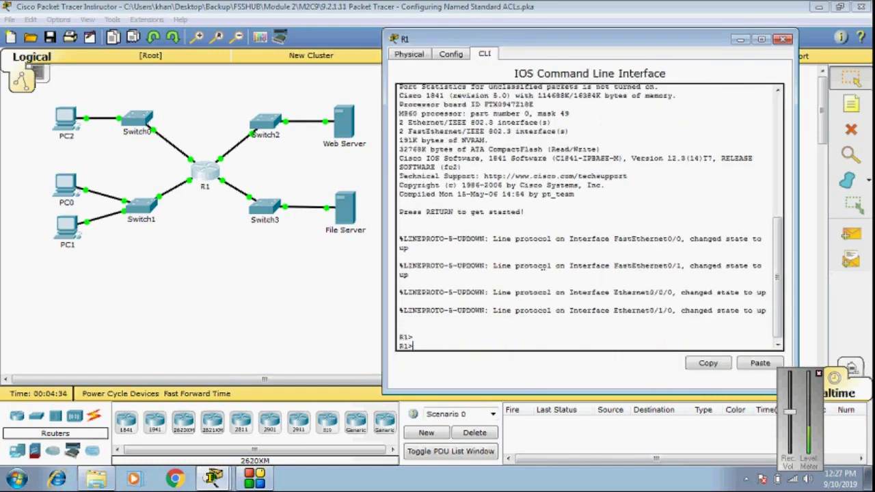
key(Return)
text(en)
key(Tab)
key(Return)
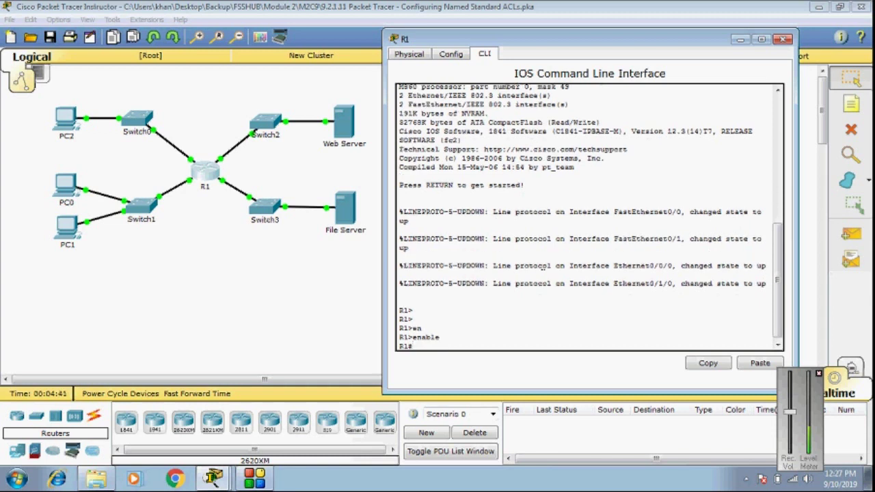
Enter global configuration mode on R1 with configure terminal
text(conf)
key(Tab)
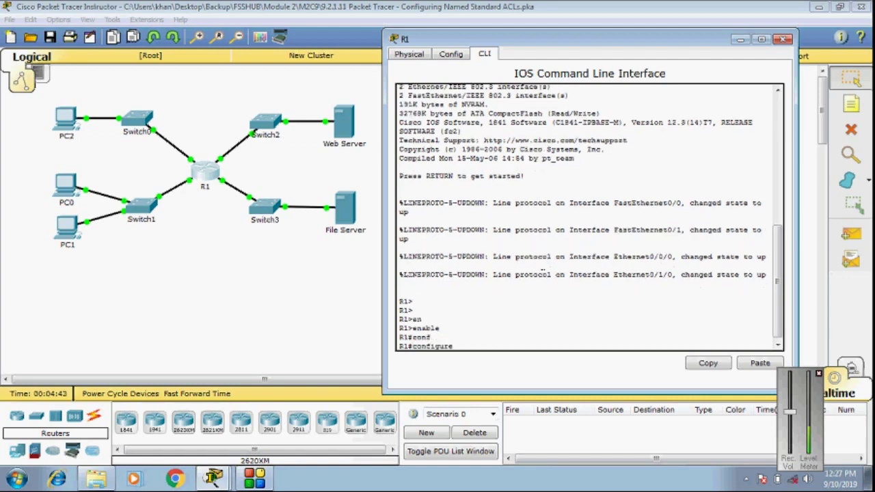
text(t)
key(Tab)
key(Return)
key(Return)
key(Return)
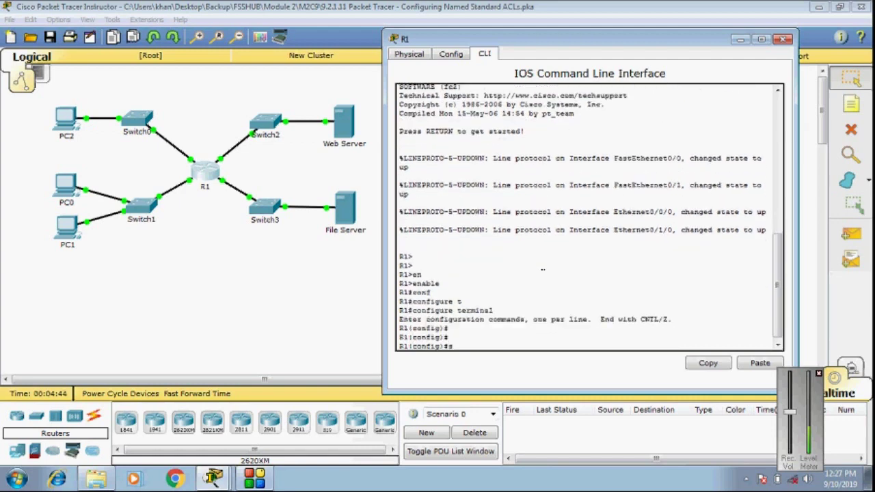
key(BackSpace)
text(acc)
key(Tab)
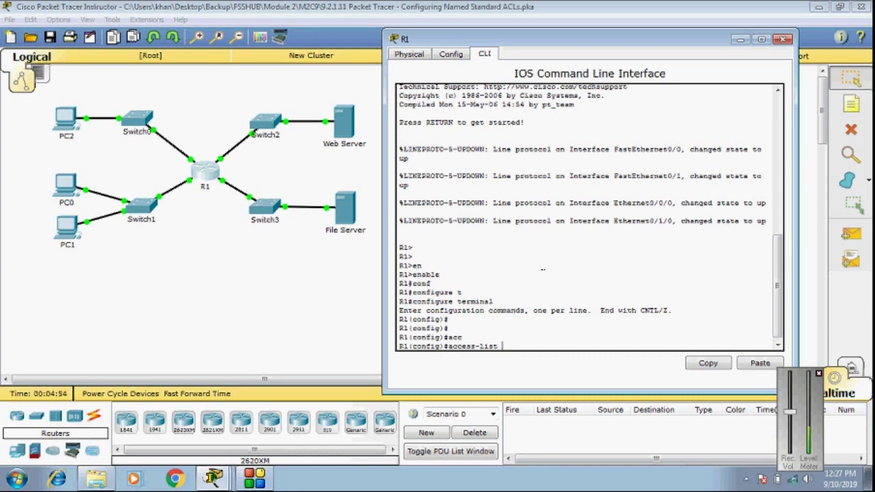
key(BackSpace)
key(BackSpace)
key(BackSpace)
key(BackSpace)
key(BackSpace)
key(BackSpace)
key(BackSpace)
key(BackSpace)
key(BackSpace)
key(BackSpace)
key(BackSpace)
Create the named standard ACL with ip access-list standard File_Server_Restrictions, copying the case-sensitive name from the activity instructions
text(ip acc)
key(Tab)
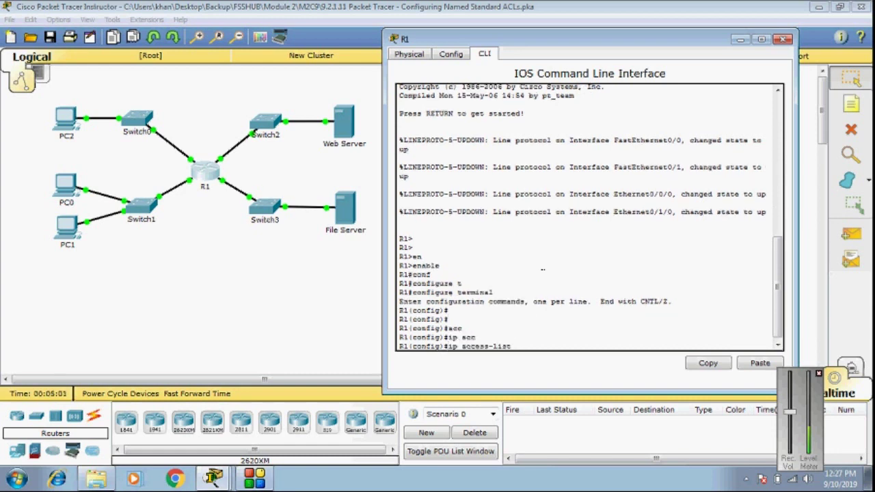
text(standard)
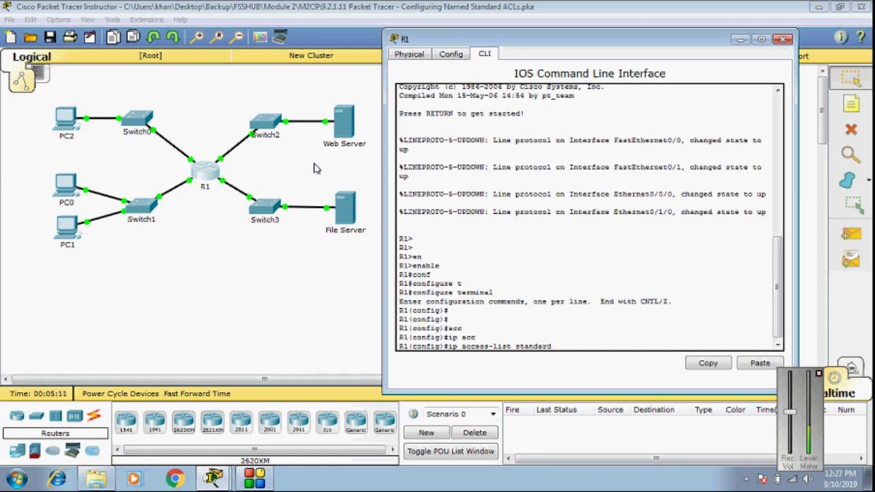
click(215, 480)
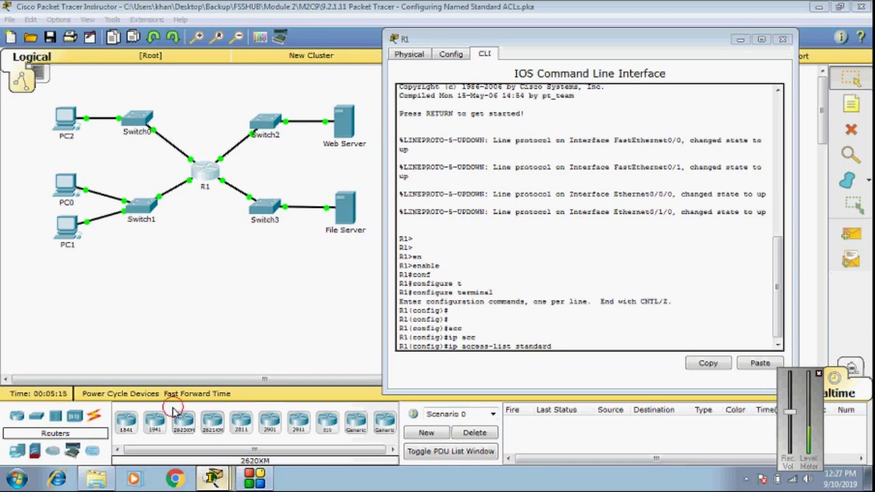
drag(726, 224, 598, 226)
key(ctrl+c)
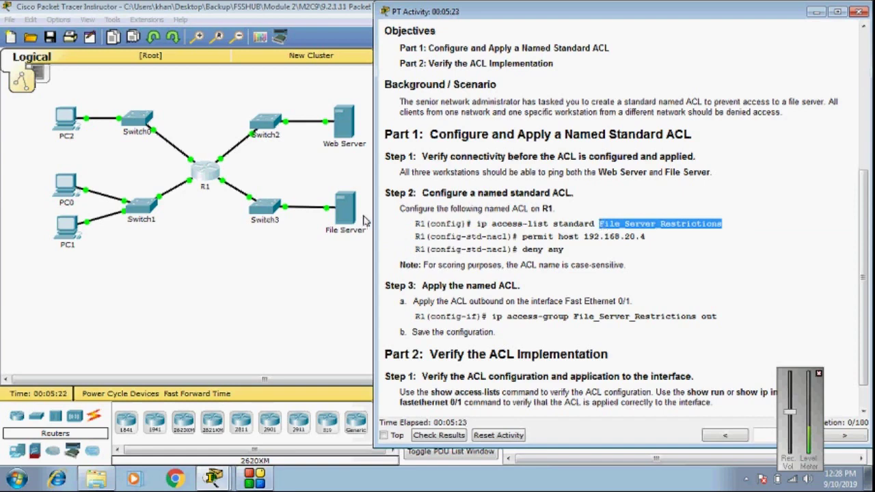
click(205, 174)
right_click(608, 346)
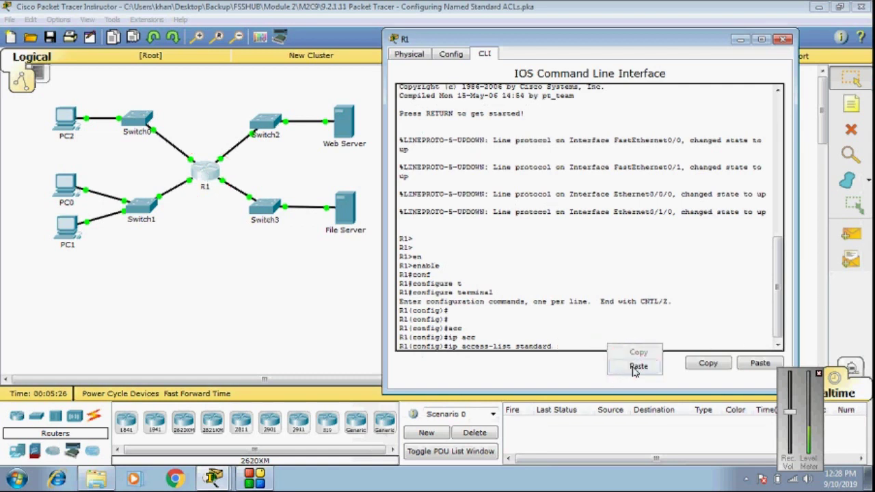
click(638, 367)
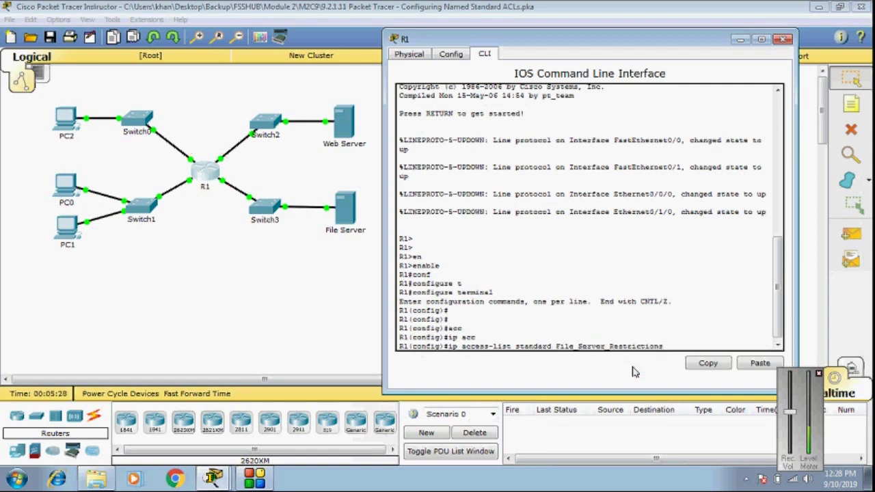
key(Return)
key(Return)
key(Return)
key(Return)
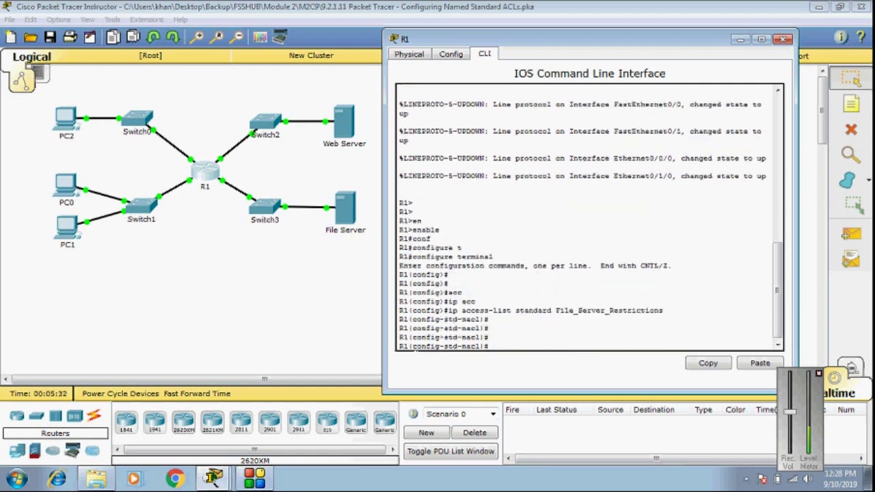
Add the ACL entries permit 192.168.20.4 and deny any to File_Server_Restrictions
drag(412, 347, 503, 349)
text(per)
key(Tab)
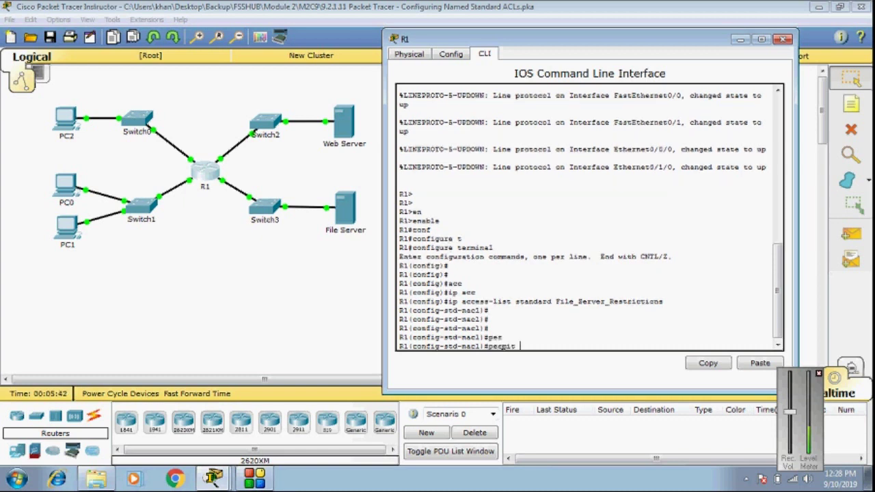
text(192.168.20.4)
key(Return)
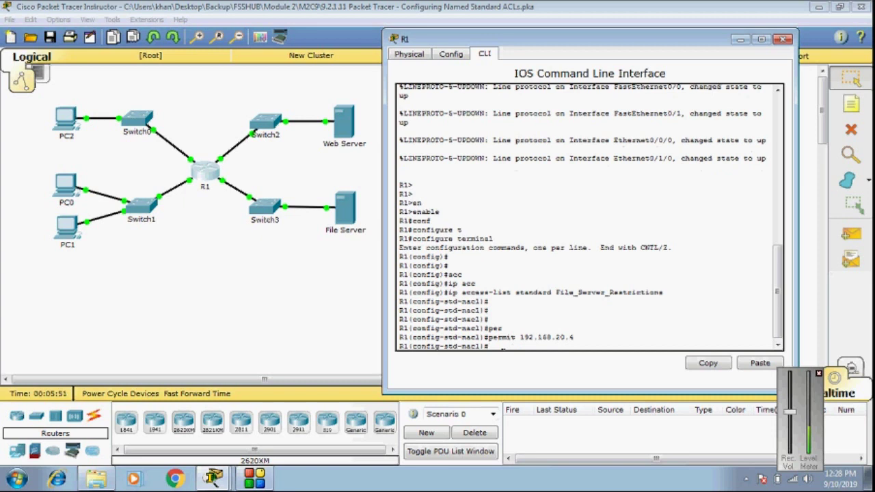
text(deny )
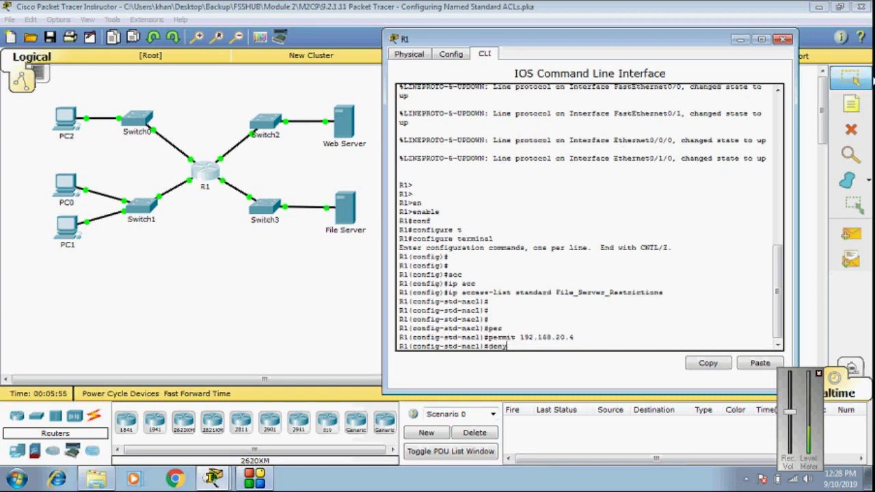
text(any)
key(Return)
Save R1's configuration with do wr and exit ACL configuration mode
text(do wr)
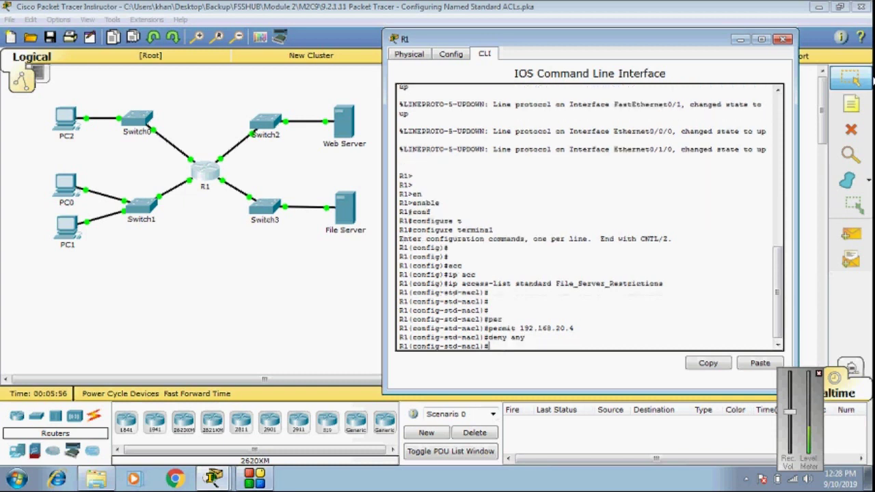
key(Return)
key(Return)
key(Return)
text(exi)
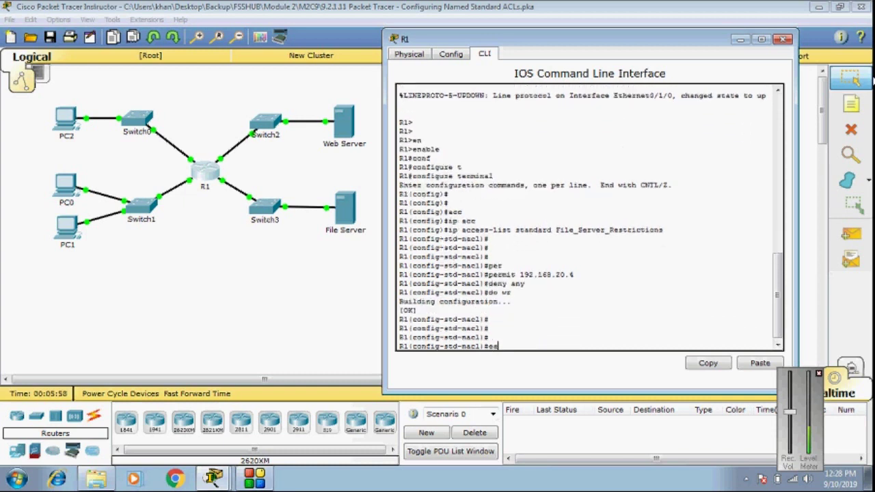
key(Tab)
key(Return)
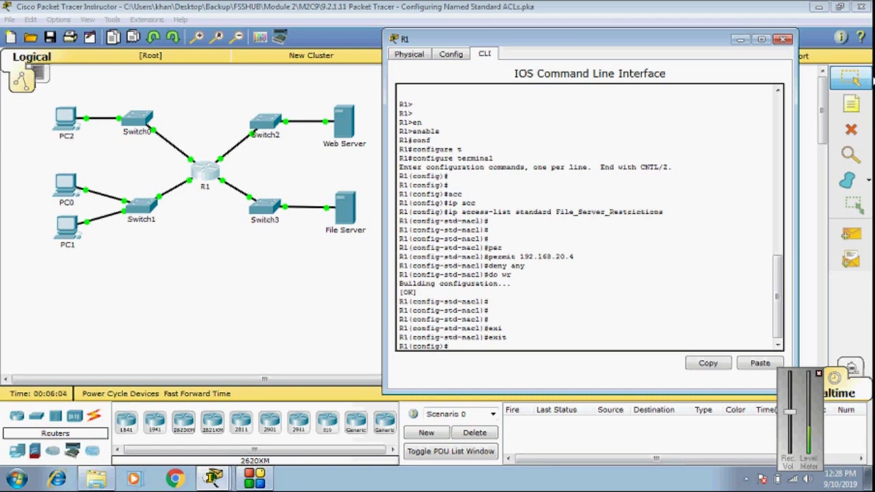
Check R1's port on the link to Switch3 in the topology and enter configuration mode for interface fastEthernet 0/1
text(int)
key(Tab)
text(fas)
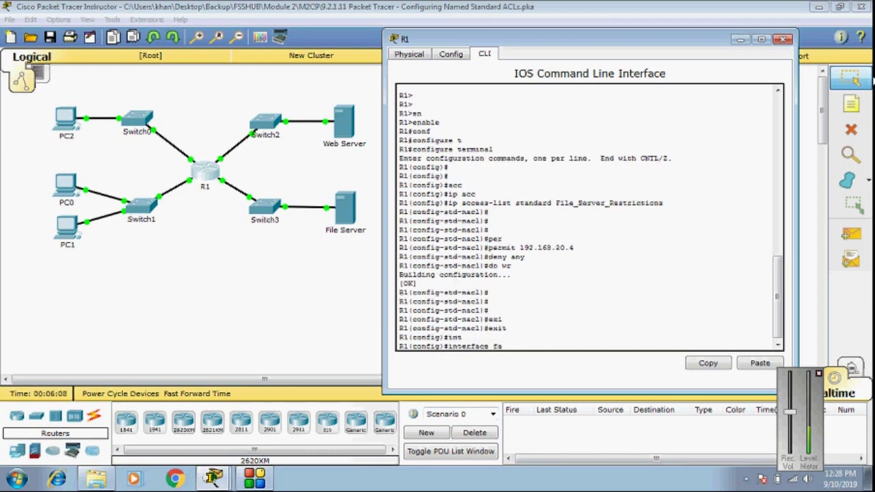
key(Tab)
text(0/1)
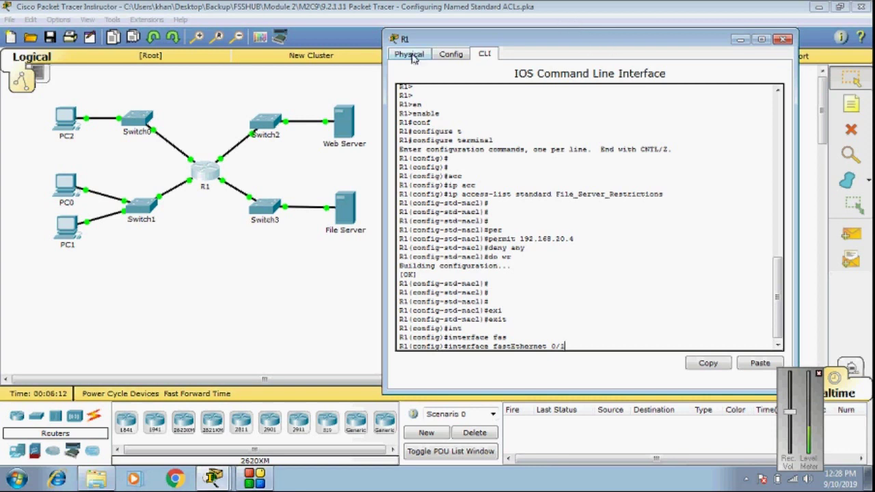
text(d)
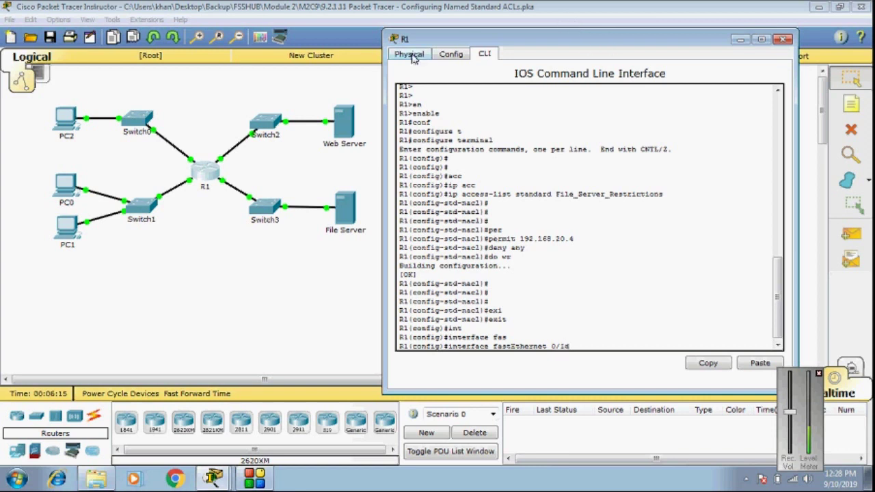
click(234, 182)
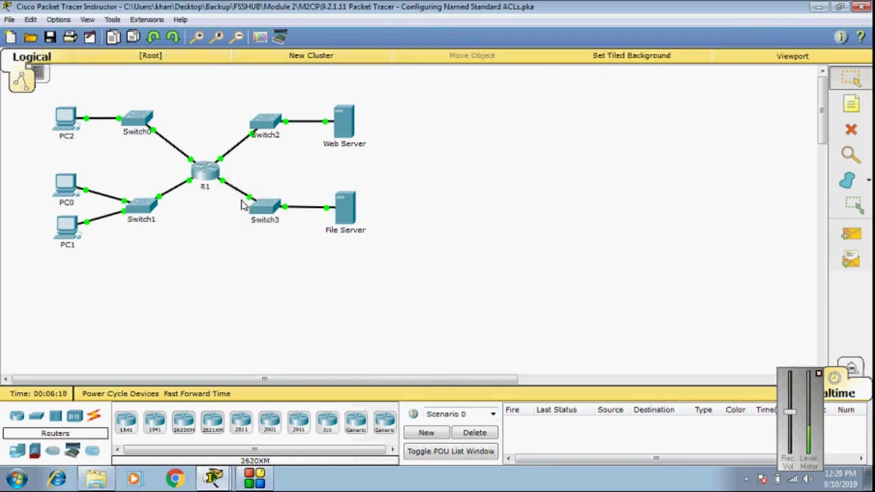
mouse_move(240, 195)
click(205, 171)
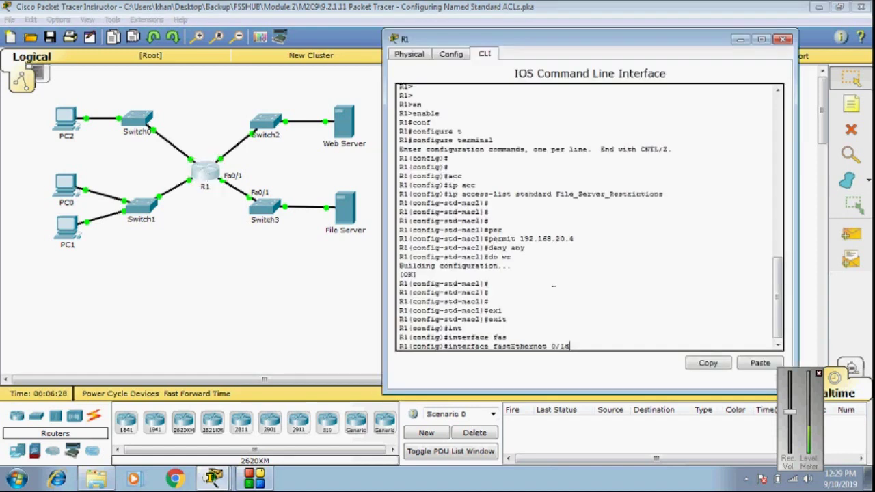
key(Return)
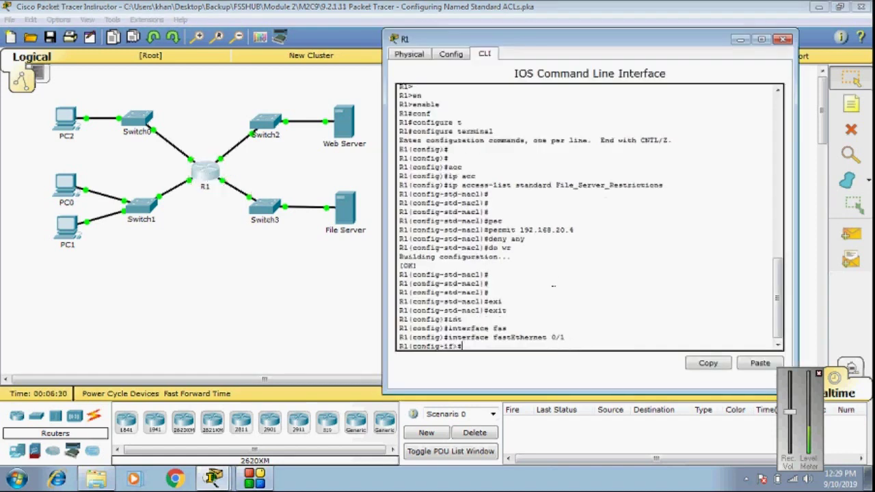
key(Return)
key(Return)
key(Return)
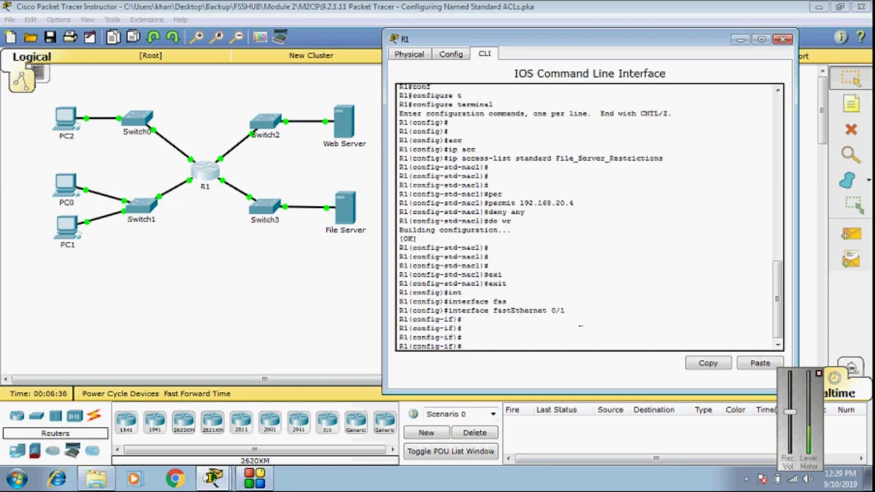
Apply the ACL outbound on the interface with ip access-group File_Server_Restrictions out
text(ip)
text(acc)
key(Tab)
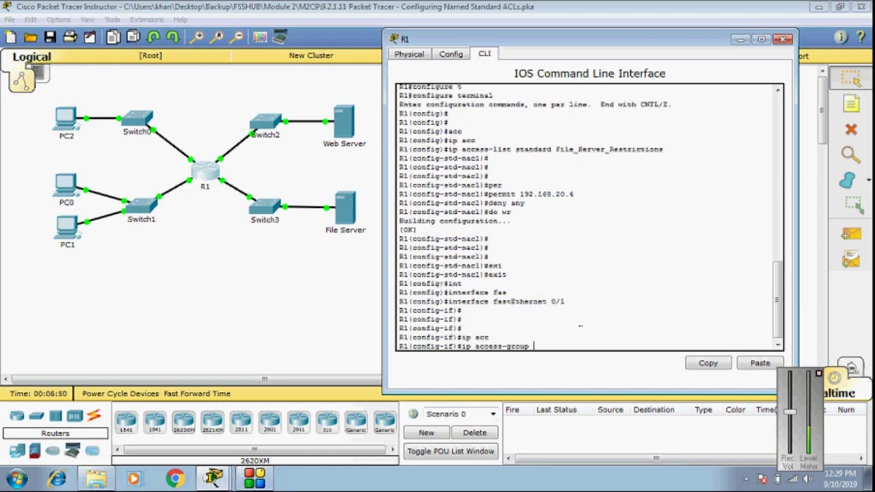
right_click(580, 327)
click(607, 344)
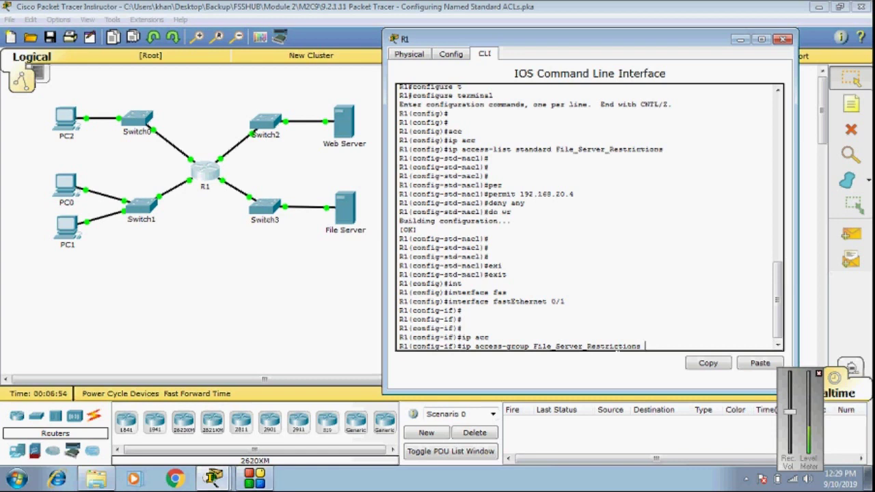
text(out)
key(Return)
Save R1's configuration from interface configuration mode with do wr
text(do)
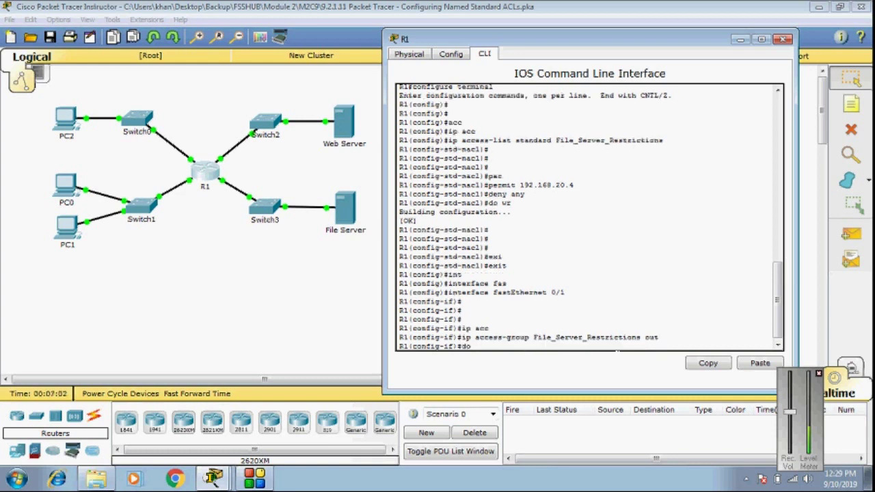
text( wr)
key(Return)
key(Return)
key(Return)
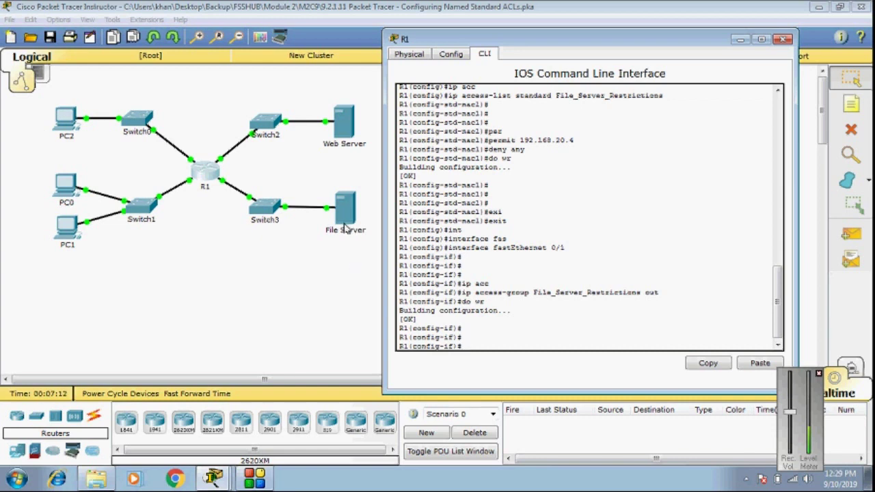
Ping the File Server at 192.168.200.100 from PC2's Command Prompt, and close PC2's window
click(232, 305)
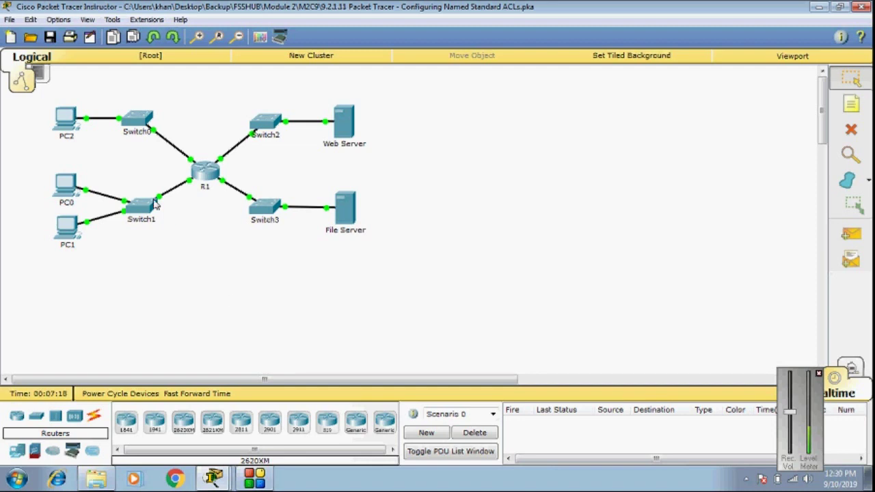
click(71, 119)
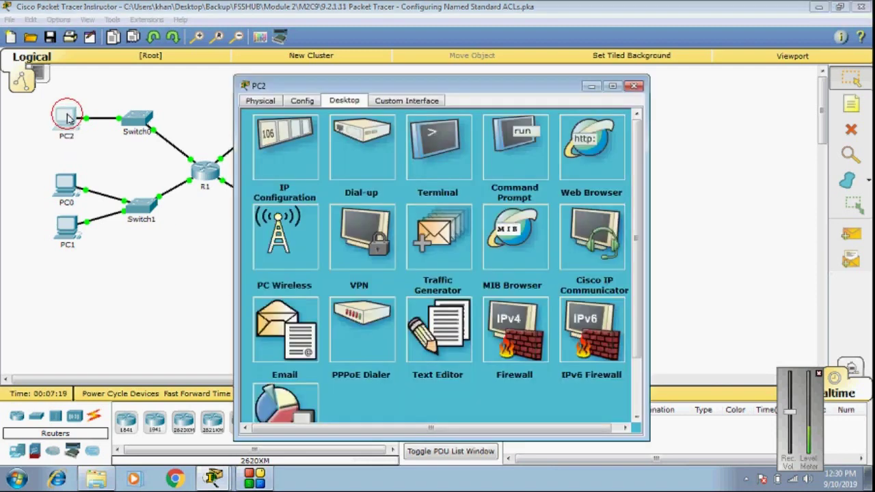
click(516, 138)
key(Up)
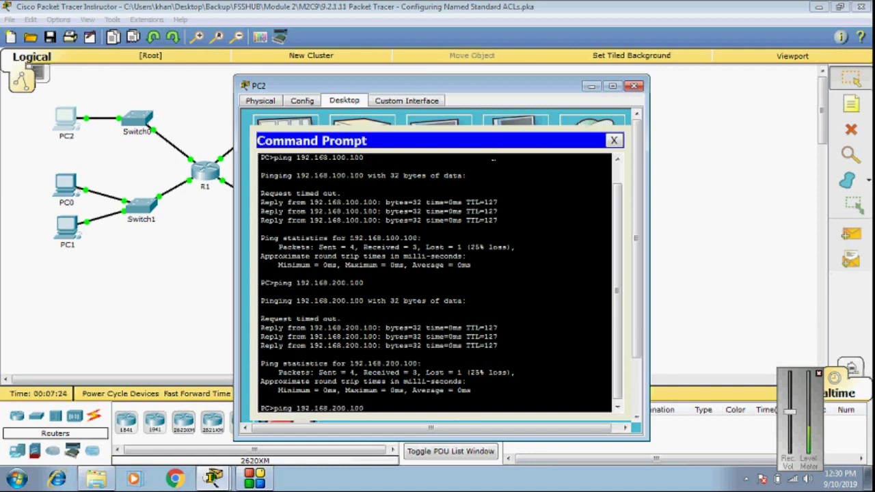
key(Return)
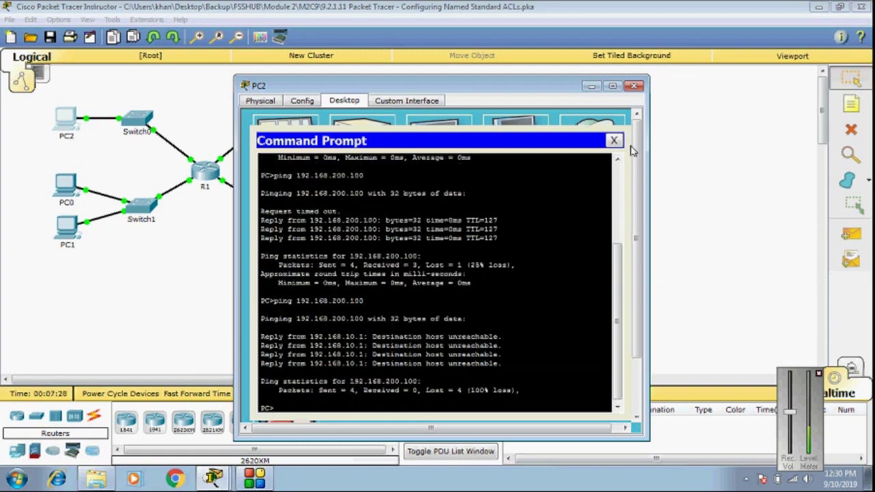
click(615, 141)
click(635, 87)
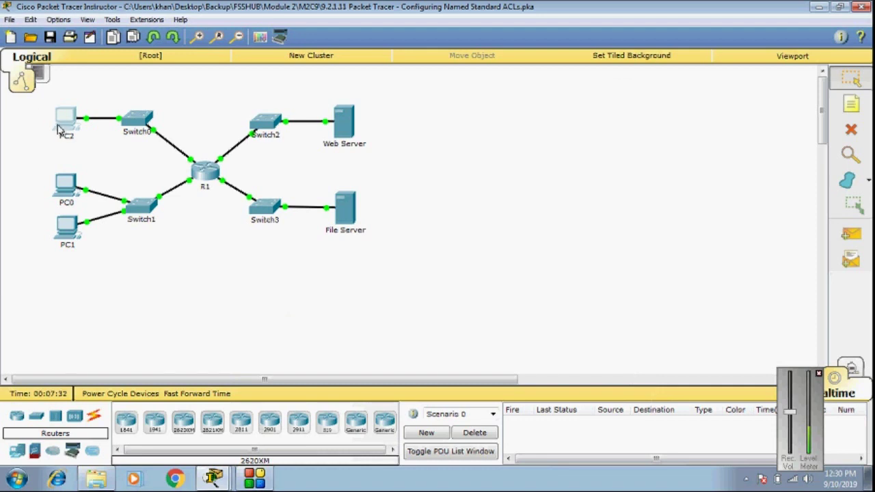
Ping the File Server at 192.168.200.100 from PC0's Command Prompt, and close PC0's window
click(69, 187)
drag(452, 78, 563, 60)
drag(465, 68, 588, 57)
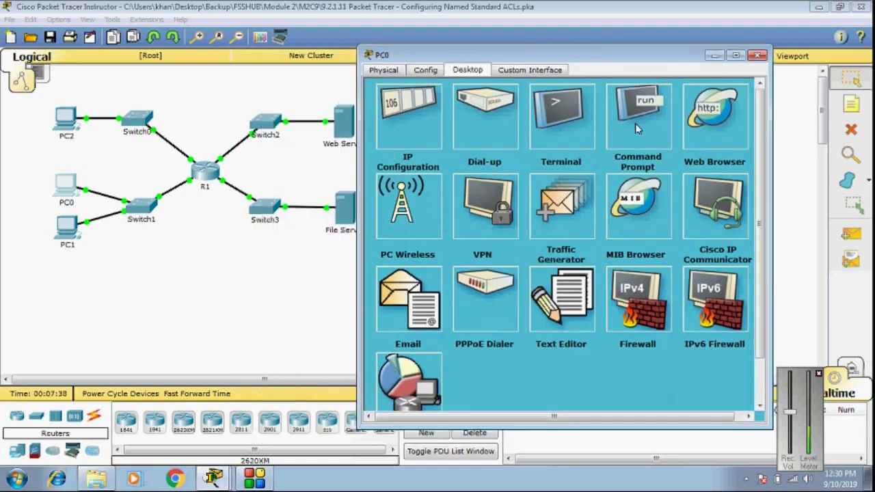
click(633, 126)
key(Up)
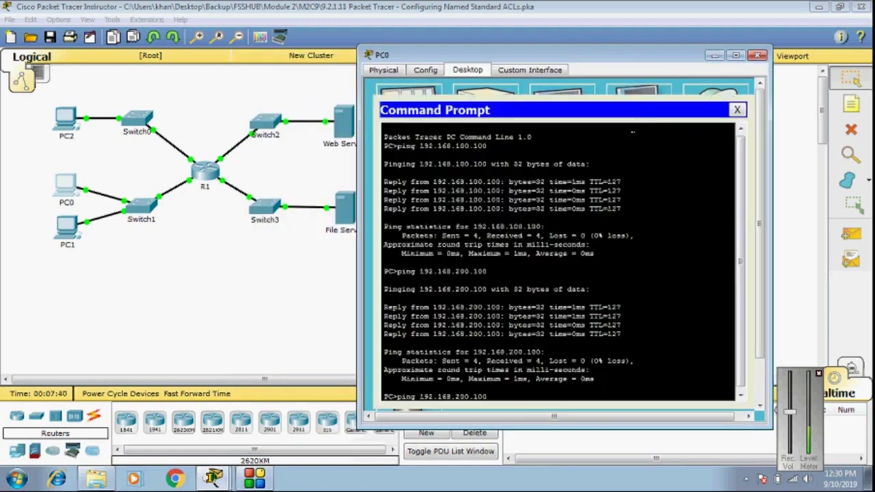
key(Return)
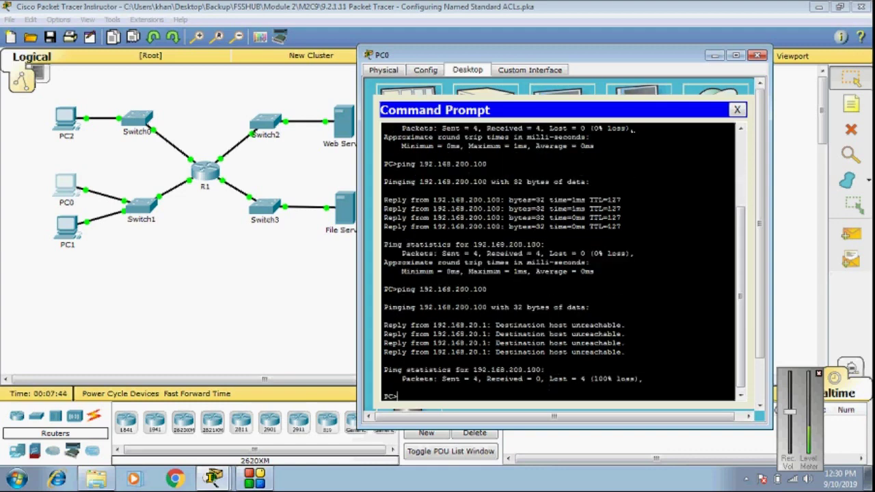
click(737, 109)
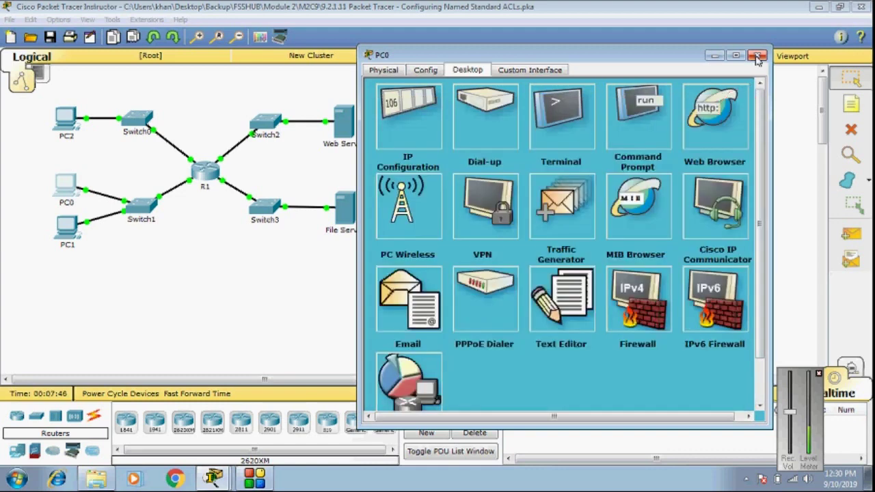
click(757, 54)
Ping the File Server at 192.168.200.100 from PC1's Command Prompt, and close PC1's window
click(66, 228)
click(354, 90)
drag(353, 90, 516, 44)
click(675, 99)
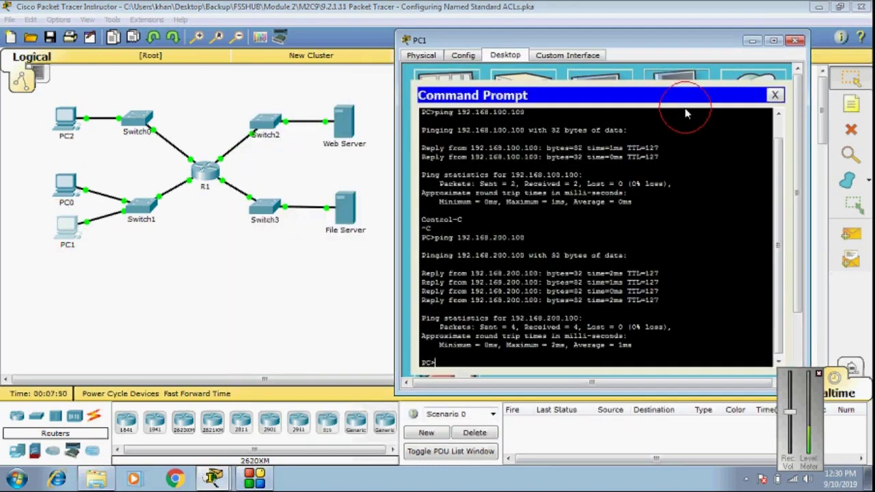
key(Up)
key(Return)
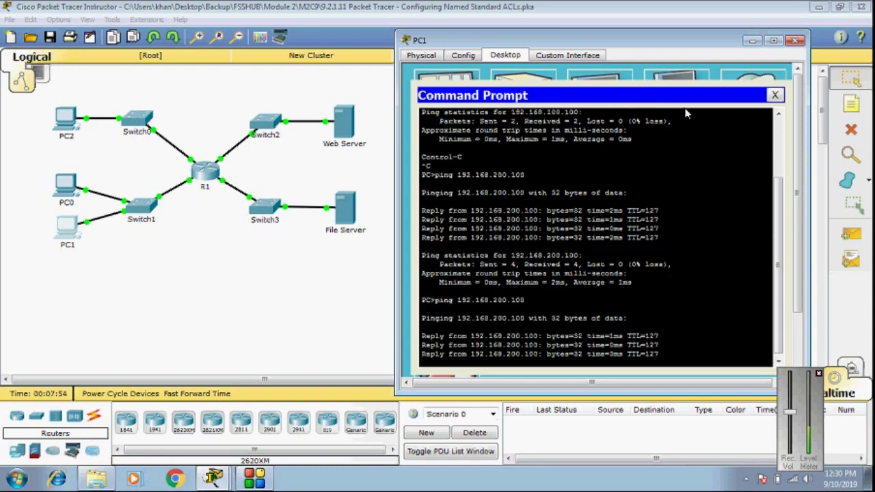
click(774, 97)
click(795, 42)
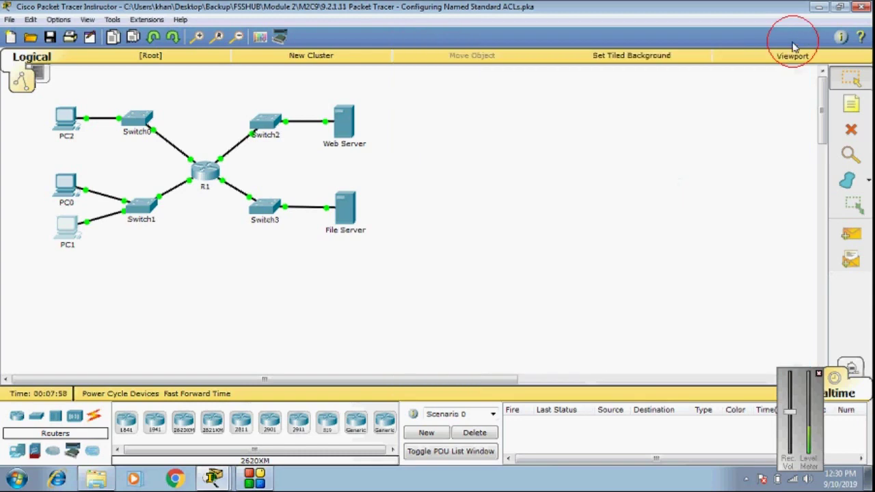
Review the activity instructions for Part 2 on verifying the ACL configuration and its application to the interface
click(212, 479)
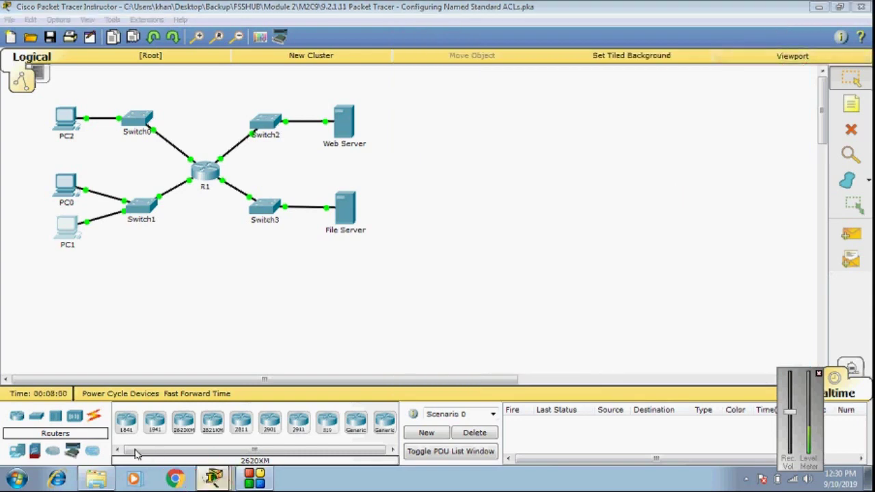
click(209, 478)
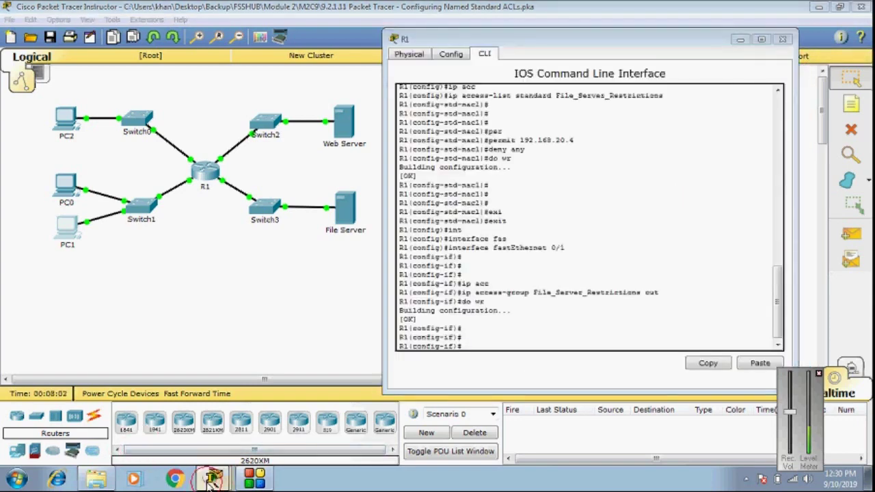
click(142, 408)
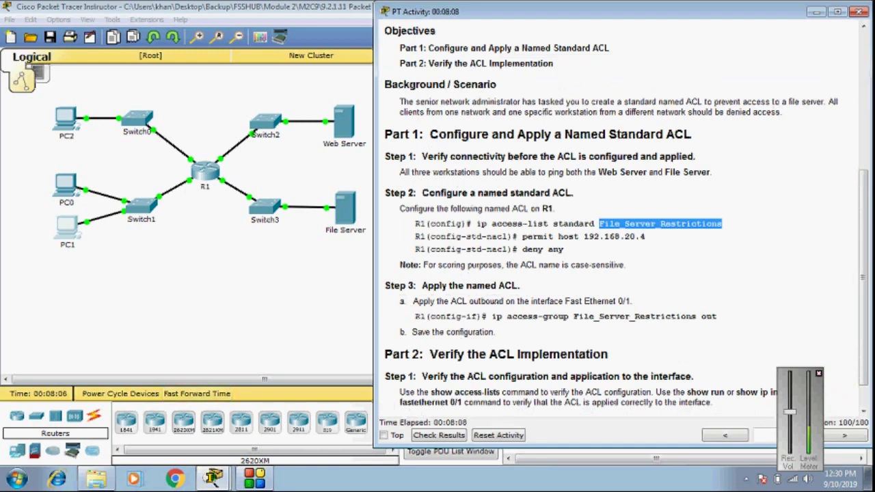
click(857, 234)
drag(857, 234, 855, 270)
drag(809, 291, 793, 305)
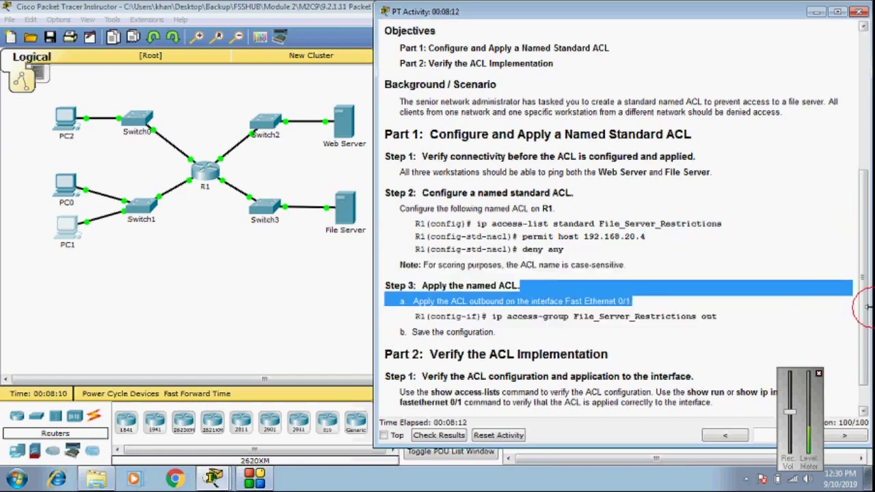
click(791, 318)
drag(863, 282, 863, 303)
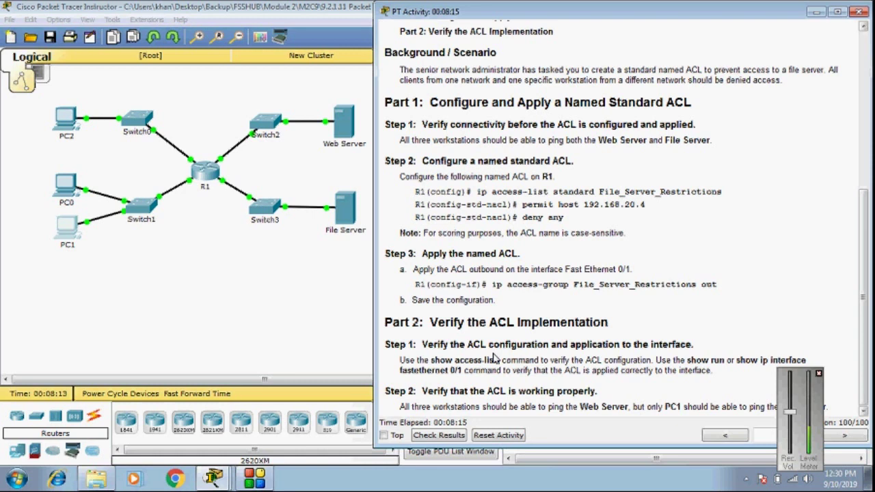
drag(803, 384, 831, 477)
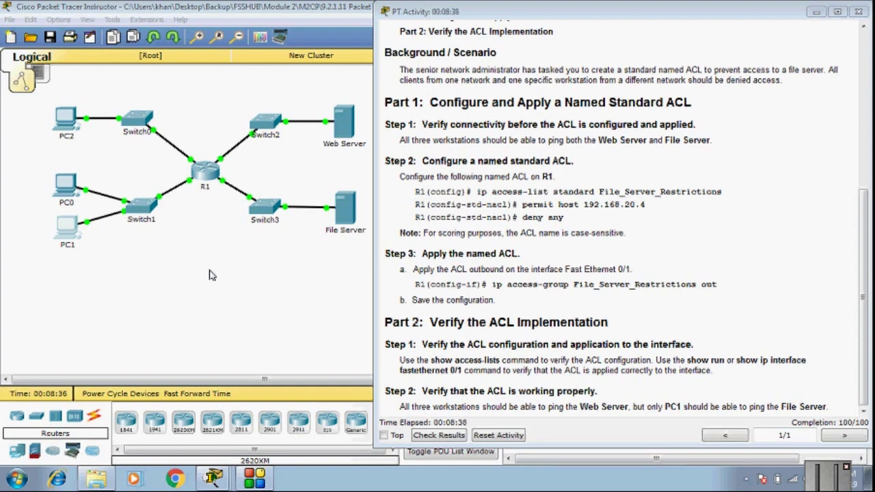
Return R1's CLI to privileged EXEC mode and list the configured ACLs with show access-lists
click(202, 190)
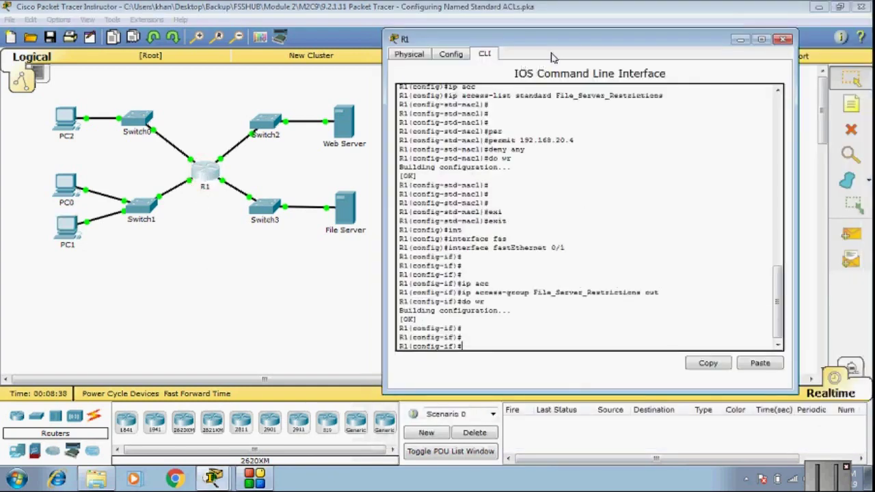
drag(547, 39, 286, 46)
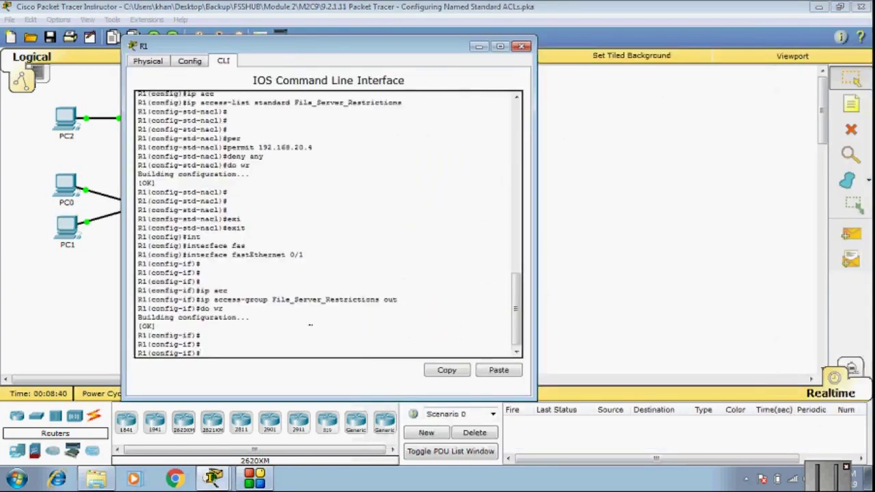
key(ctrl+z)
key(Return)
text(sh)
key(Tab)
text(acc)
key(Tab)
key(Return)
key(Return)
key(Return)
key(Return)
Examine the sequence numbers of the permit and deny entries in the File_Server_Restrictions listing
drag(155, 308, 268, 319)
click(212, 331)
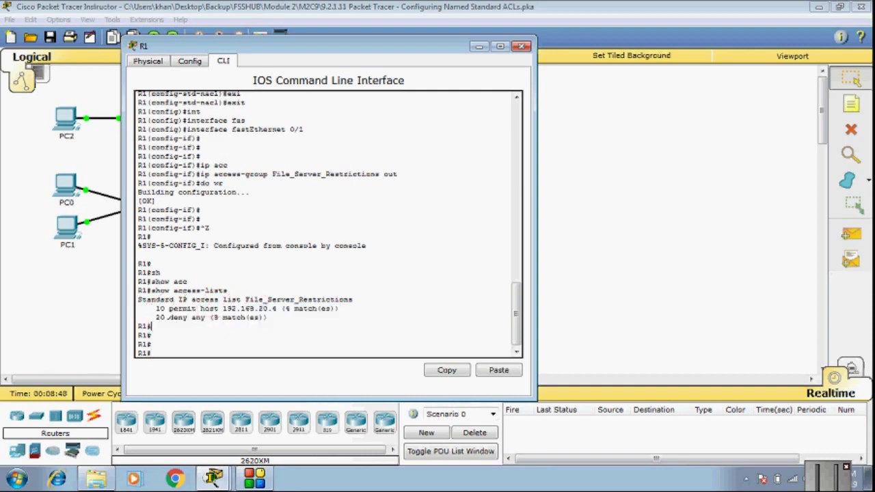
double_click(160, 311)
click(161, 317)
click(162, 317)
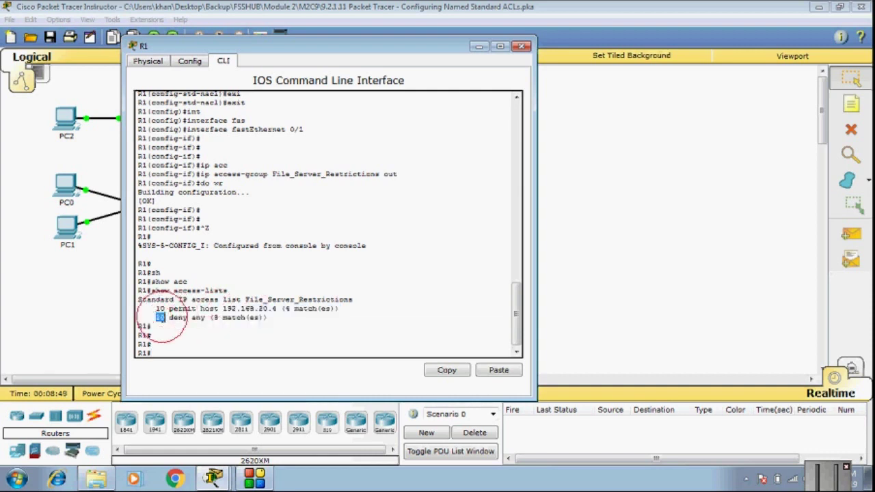
click(160, 309)
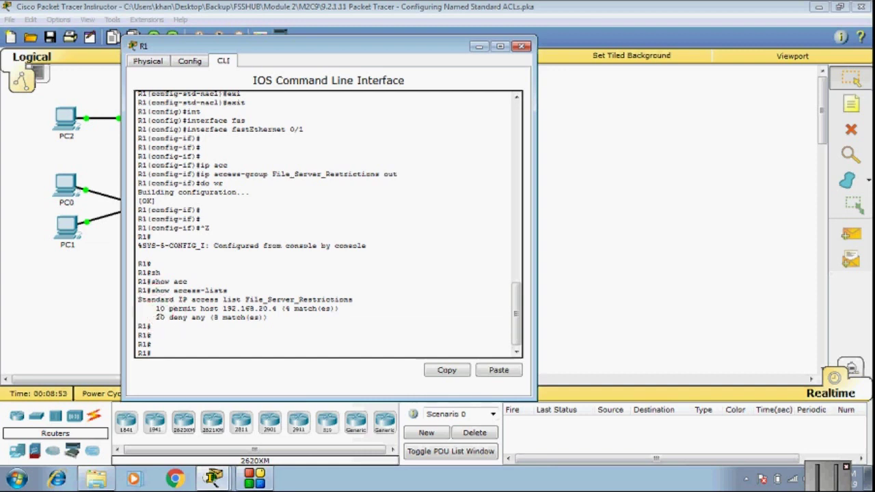
click(160, 310)
click(160, 309)
Display R1's configuration with show running-config and check the access-group line under interface FastEthernet0/1
click(152, 345)
text(sho)
key(Tab)
text(run)
key(Tab)
key(Return)
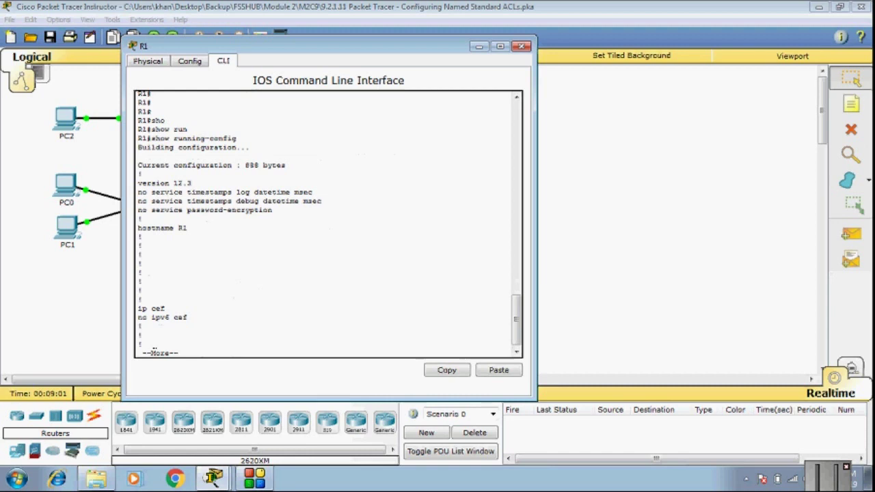
key(space)
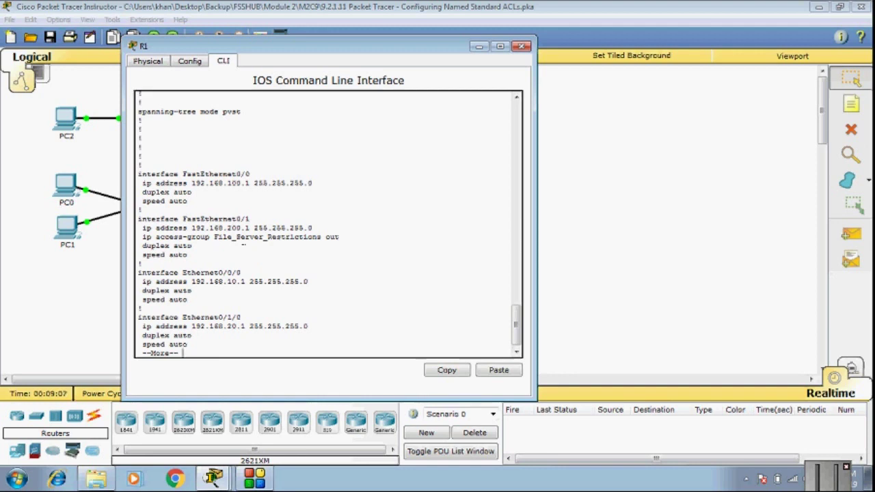
mouse_move(144, 245)
mouse_down()
mouse_move(289, 238)
mouse_move(146, 237)
mouse_up()
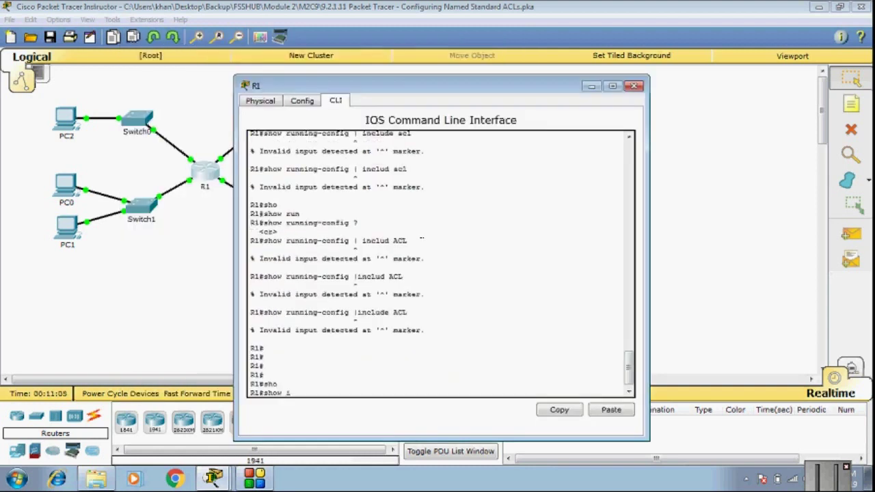
Run show ip interface fastEthernet 0/1 on R1, check the outgoing and inbound access list lines, and close R1's window
text(p int)
key(Tab)
text(fa)
key(Tab)
text(0)
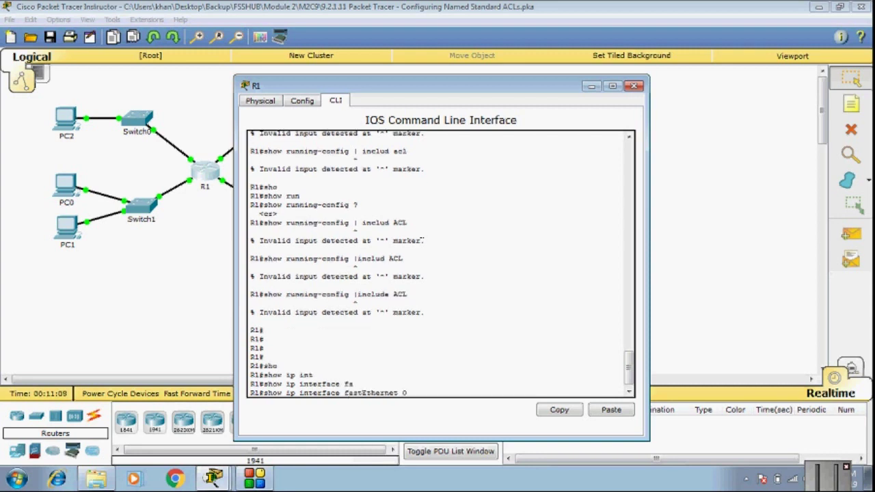
text(/1)
key(Return)
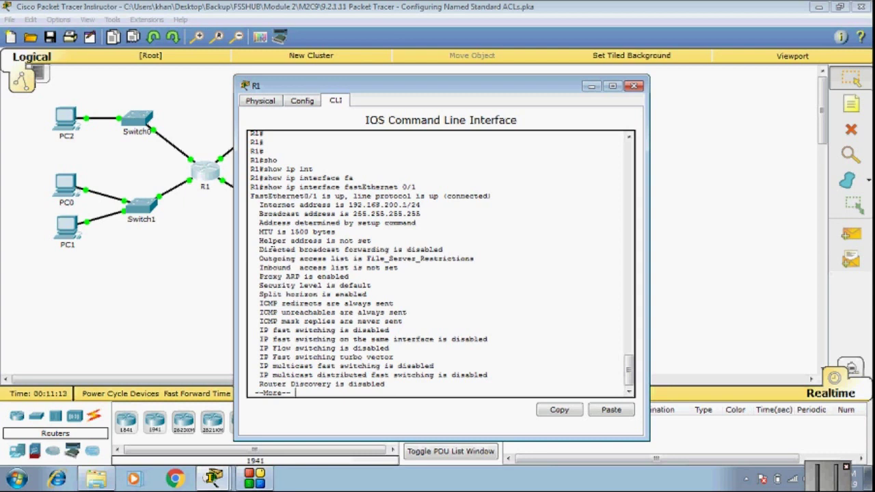
click(259, 259)
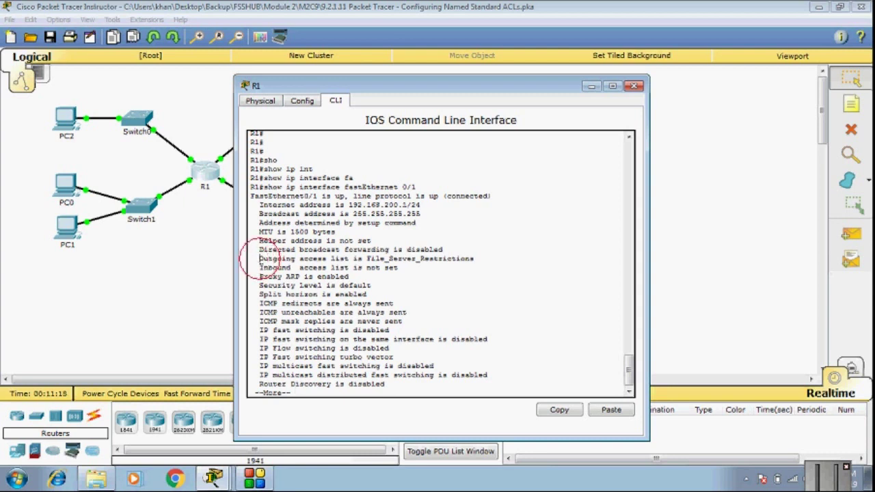
drag(259, 249, 323, 250)
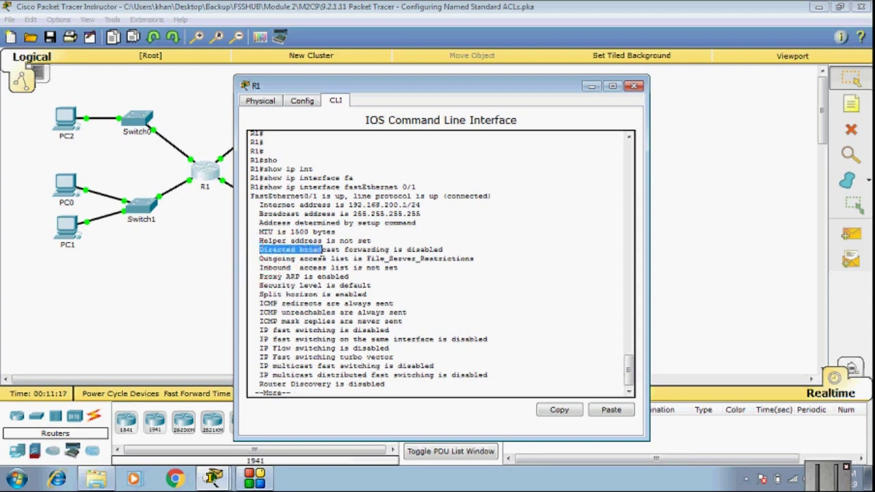
drag(260, 259, 472, 275)
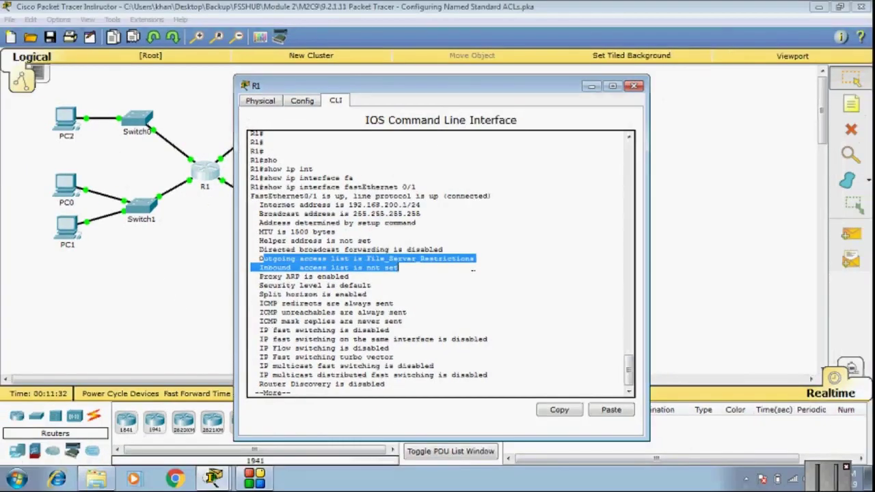
click(634, 87)
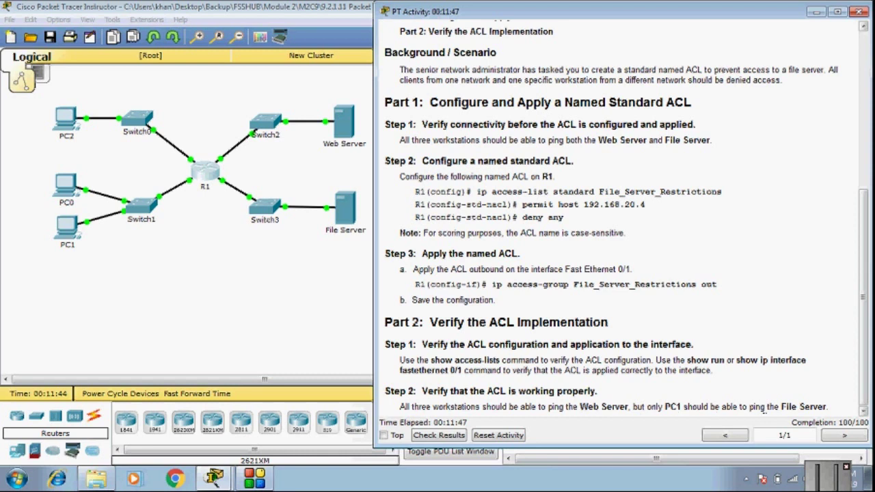
Ping the Web Server at 192.168.100.100 from PC2's Command Prompt, and close PC2's window
click(108, 321)
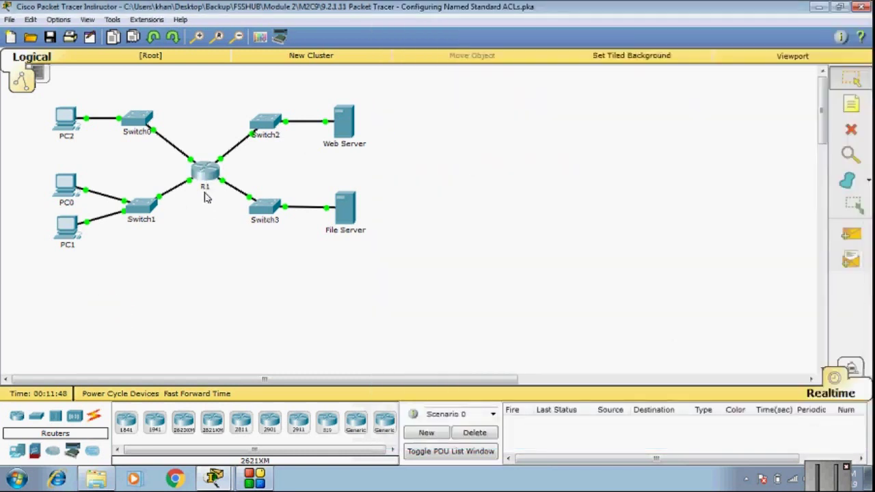
drag(204, 93, 384, 168)
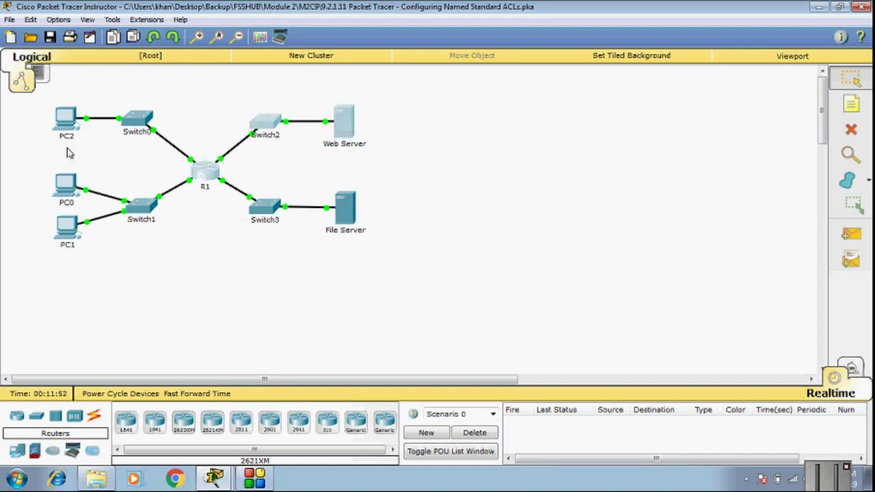
click(66, 123)
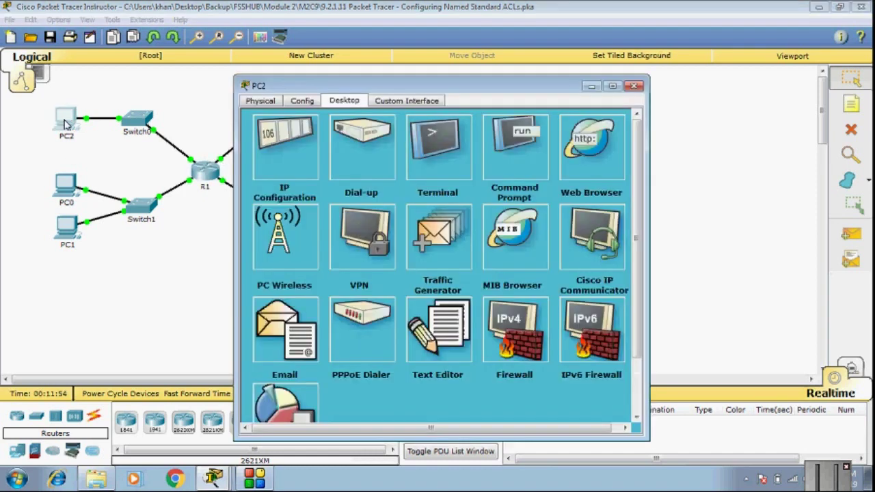
click(506, 150)
drag(407, 77, 579, 48)
text(ping 192.168.100.100)
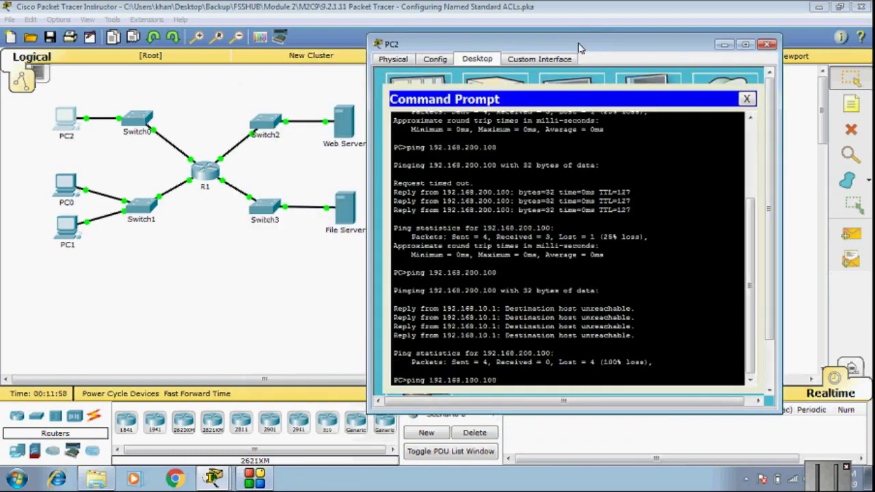
key(Return)
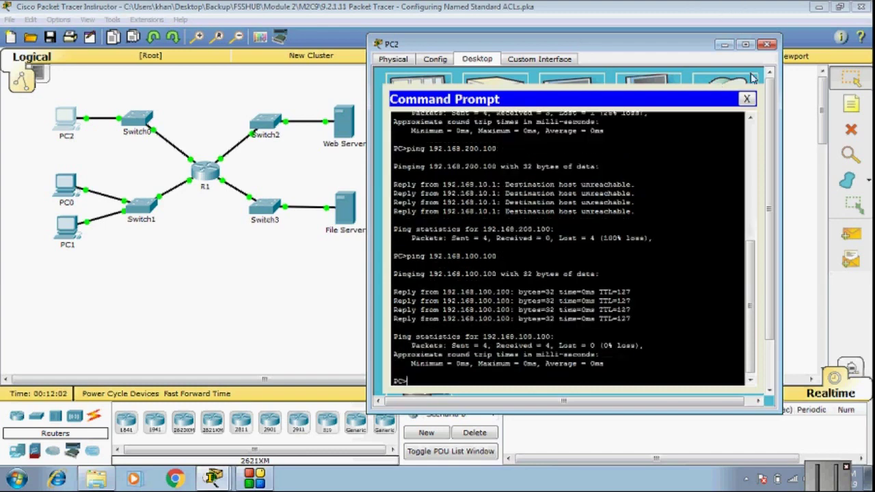
click(767, 45)
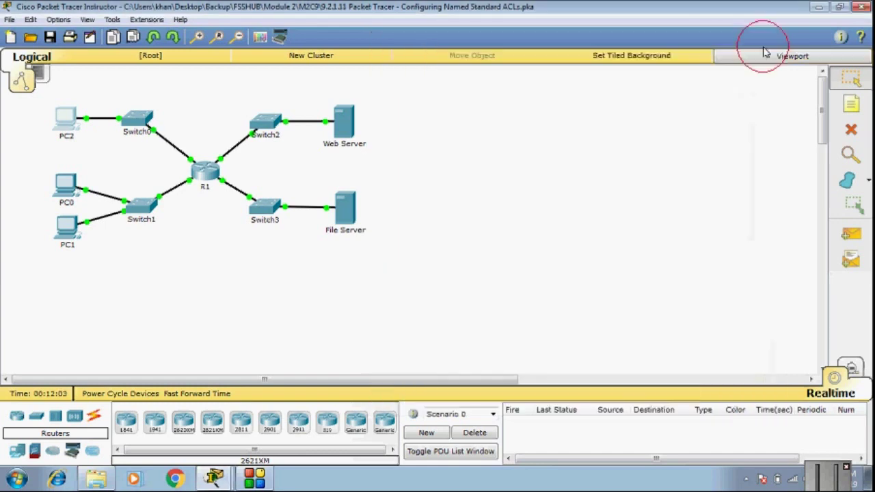
Ping the Web Server at 192.168.100.100 from PC0's Command Prompt, and close PC0's window
click(69, 185)
click(514, 128)
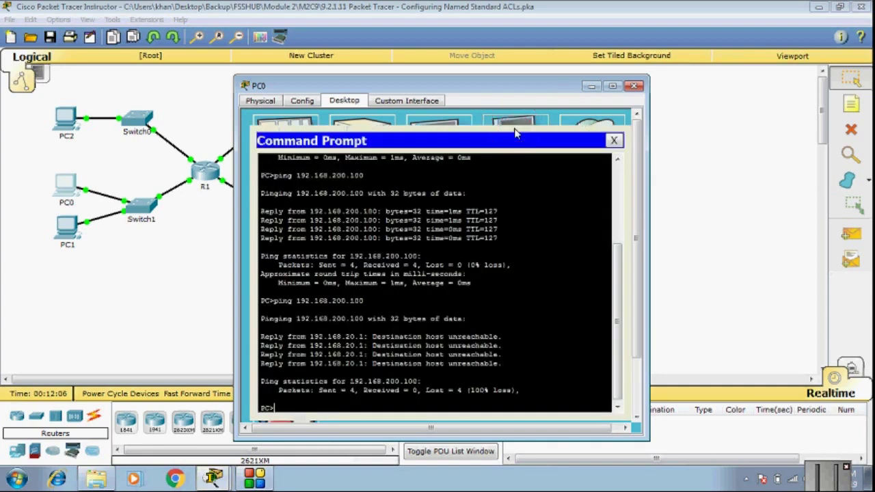
text(ping 192.168.100.100)
key(Return)
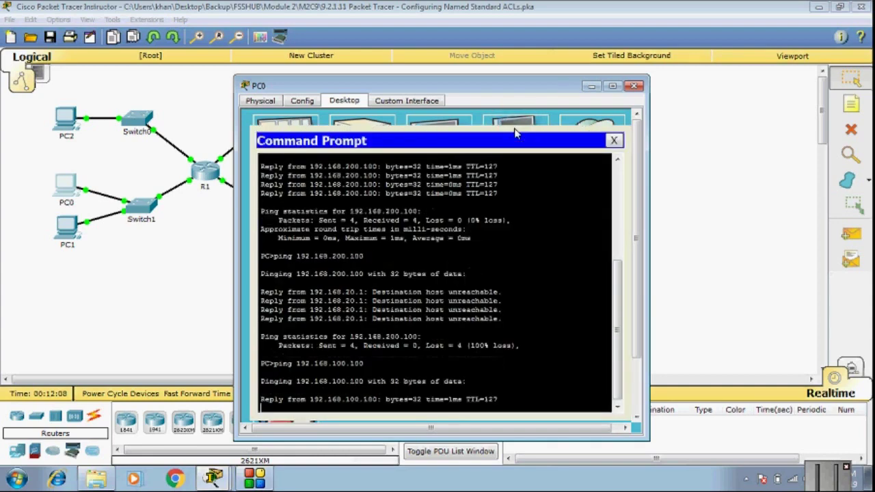
click(634, 87)
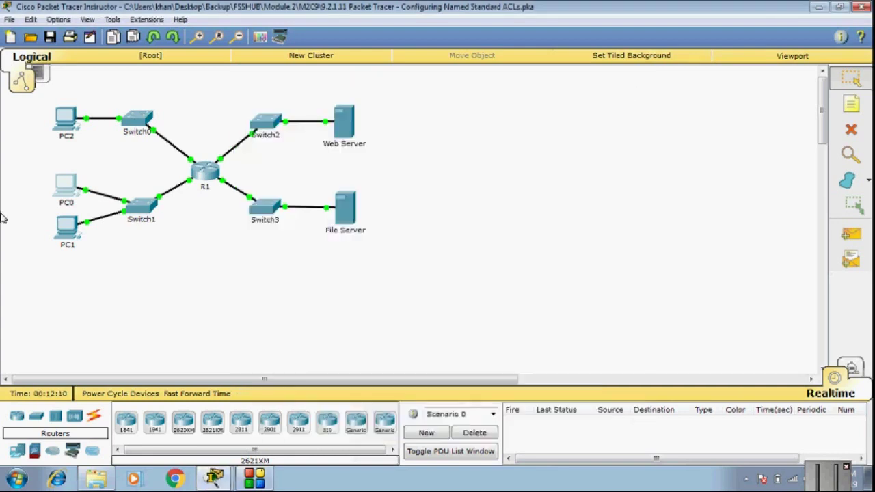
Ping the Web Server at 192.168.100.100 from PC1's Command Prompt, and close PC1's window
click(67, 230)
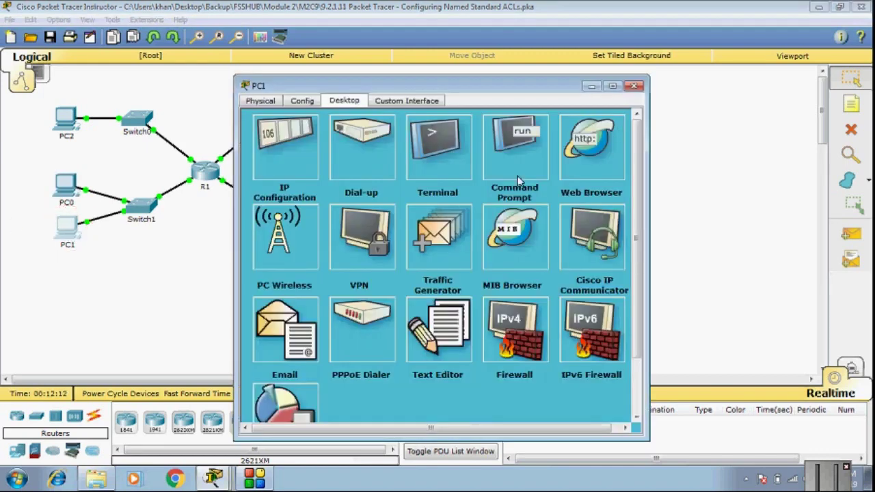
click(506, 147)
text(ping 192.168.100.100)
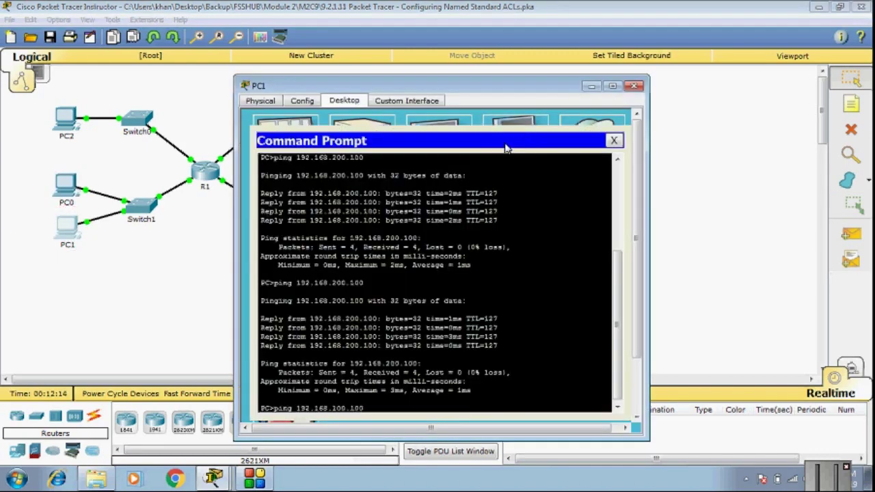
key(Return)
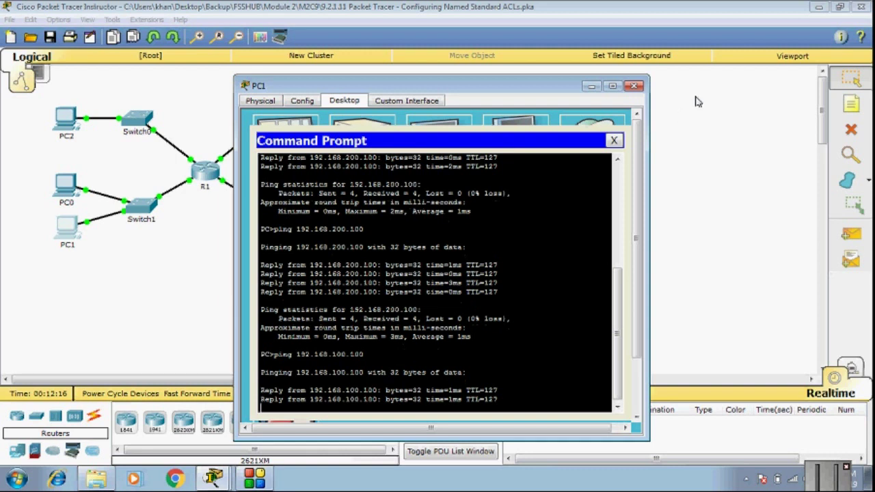
click(635, 88)
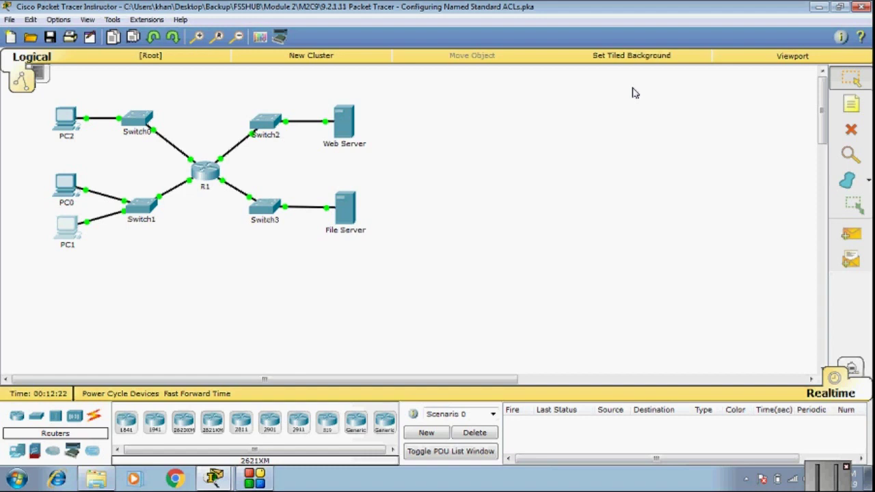
click(252, 478)
click(253, 478)
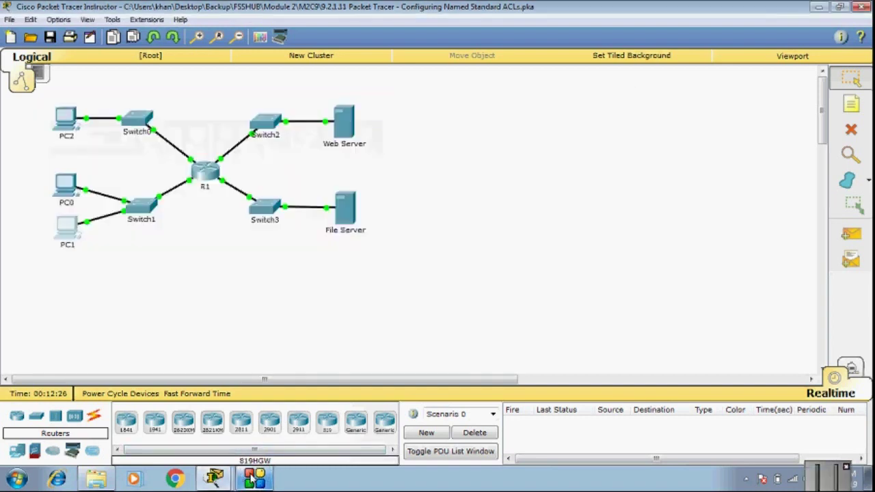